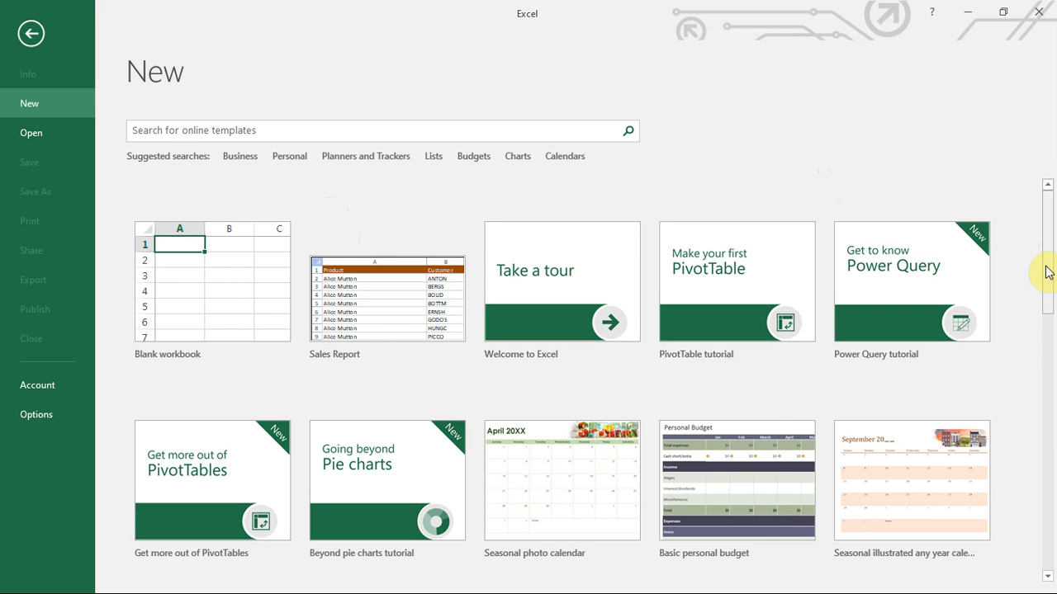
On the File > New page, search the online workbook templates for 'Charts'.
left_click_drag(1045, 276, 1046, 311)
left_click(1047, 185)
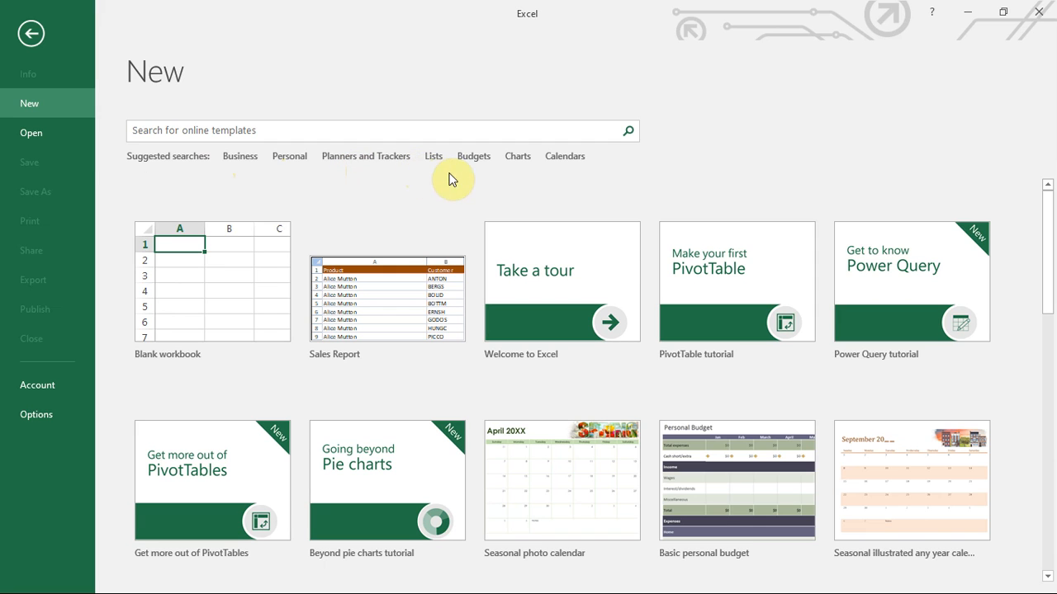
left_click(517, 157)
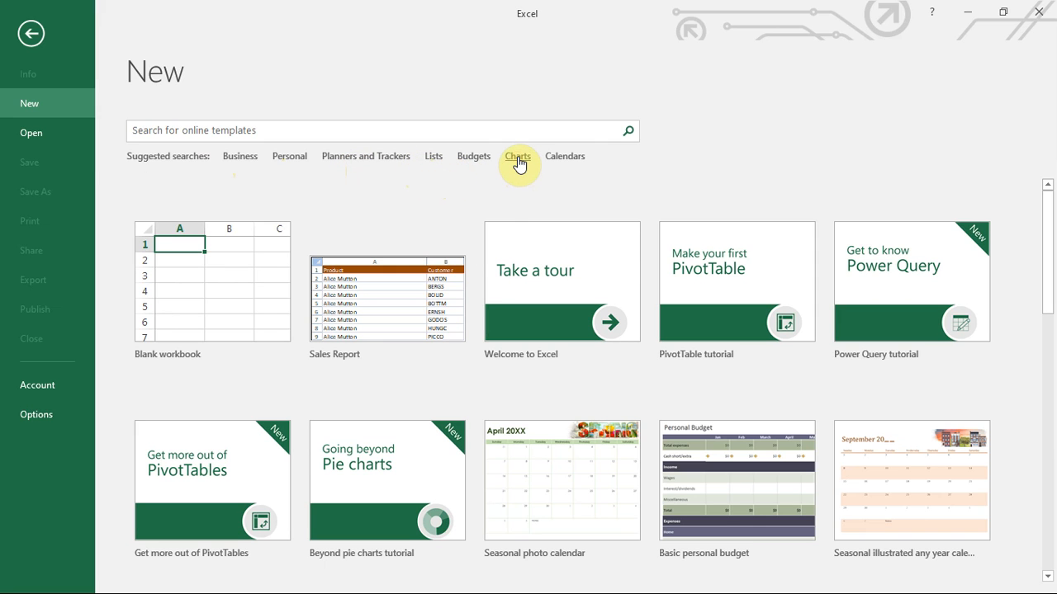
left_click(518, 158)
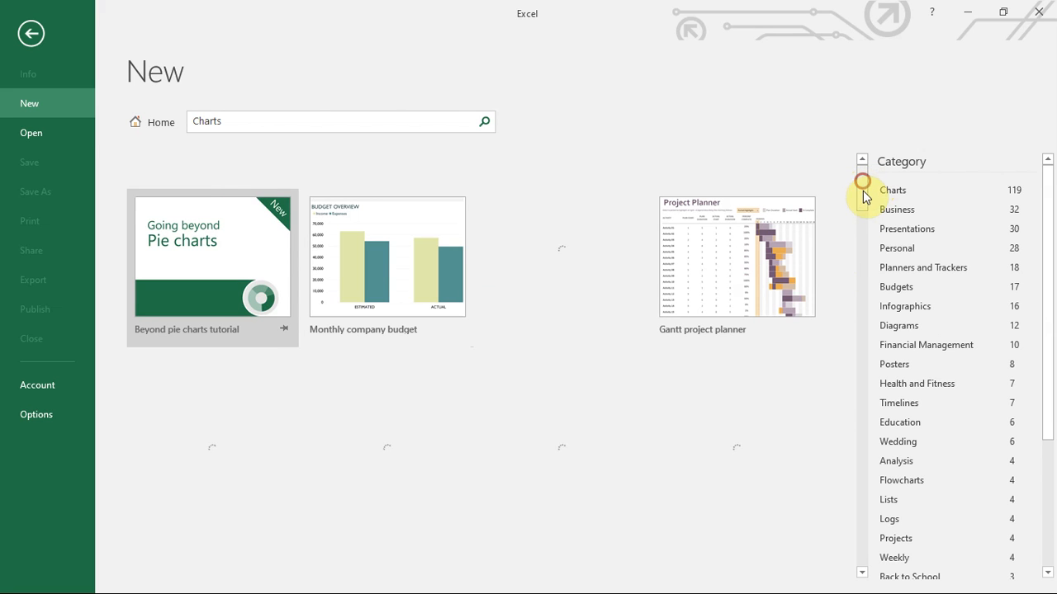
Scroll the Charts results, then go back to the Home view of featured templates.
mouse_move(859, 188)
left_mouse_down()
mouse_move(857, 277)
mouse_move(854, 188)
left_mouse_up()
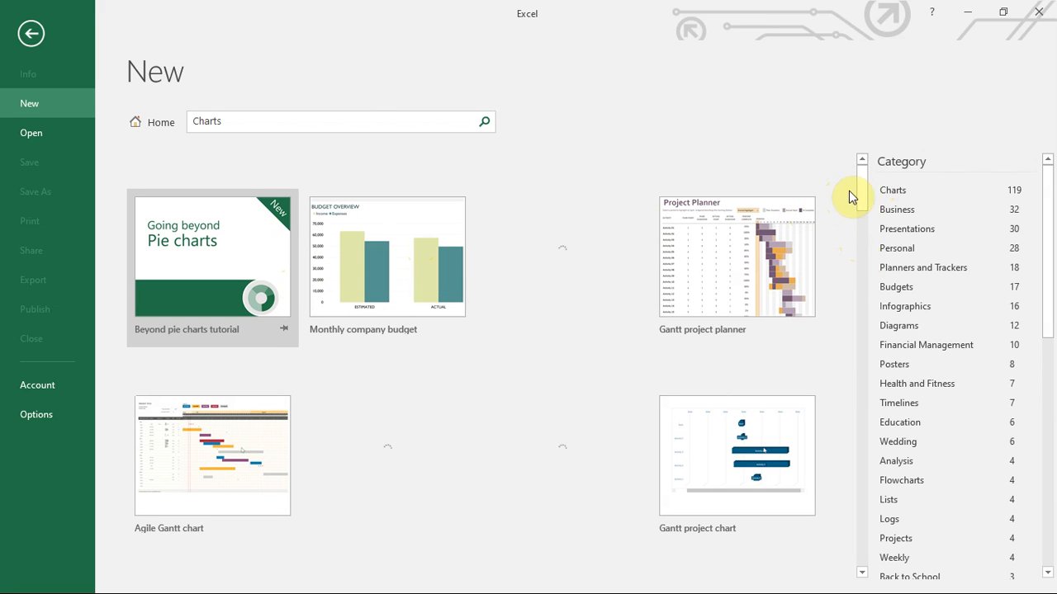
left_click(159, 123)
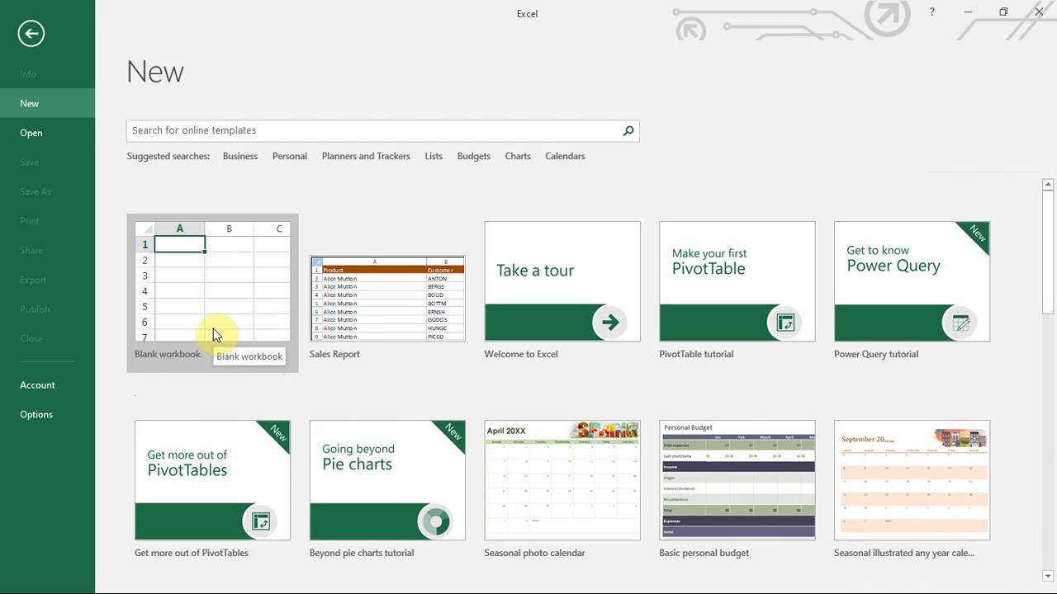
Create a new Blank workbook, Book1.
left_click(213, 328)
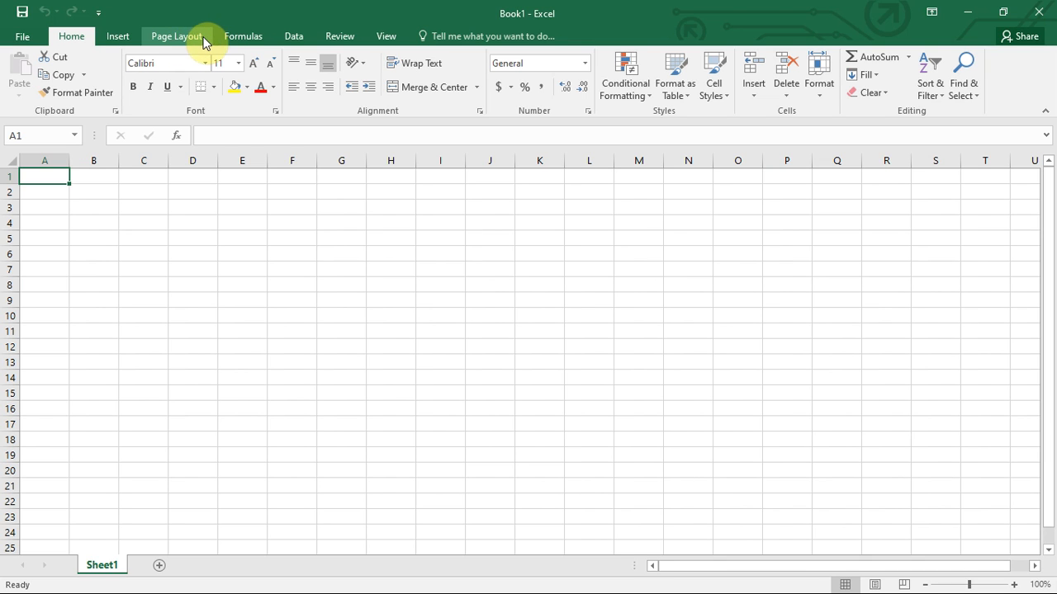
left_click(112, 34)
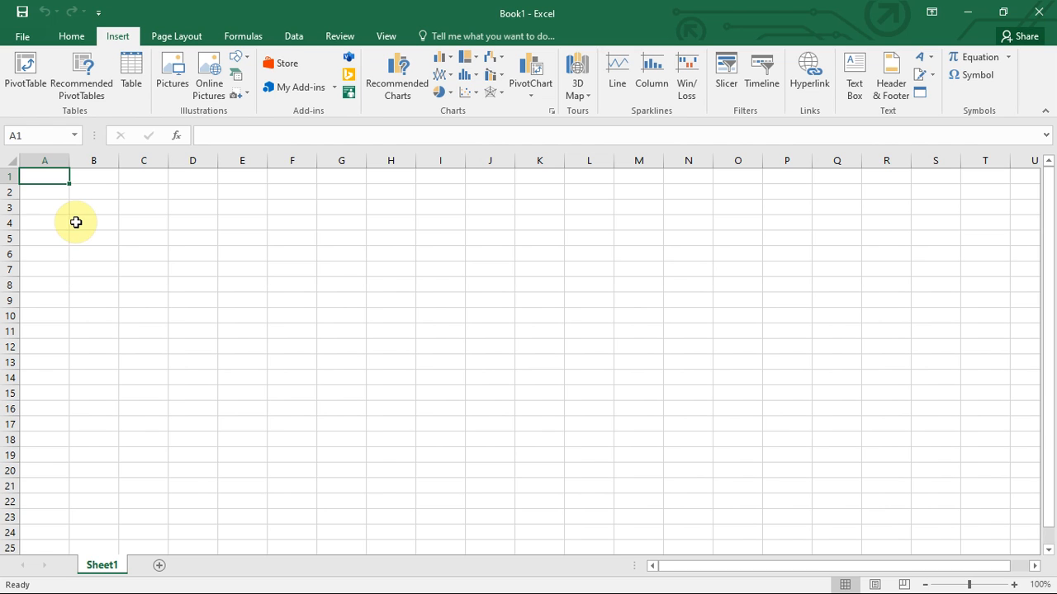
left_click(281, 242)
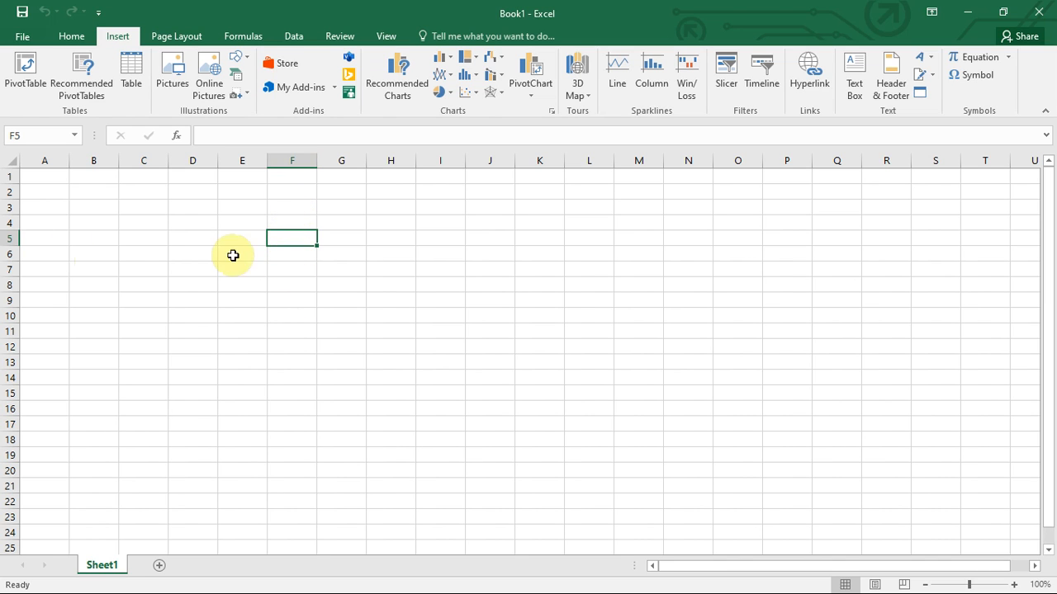
left_click(284, 157)
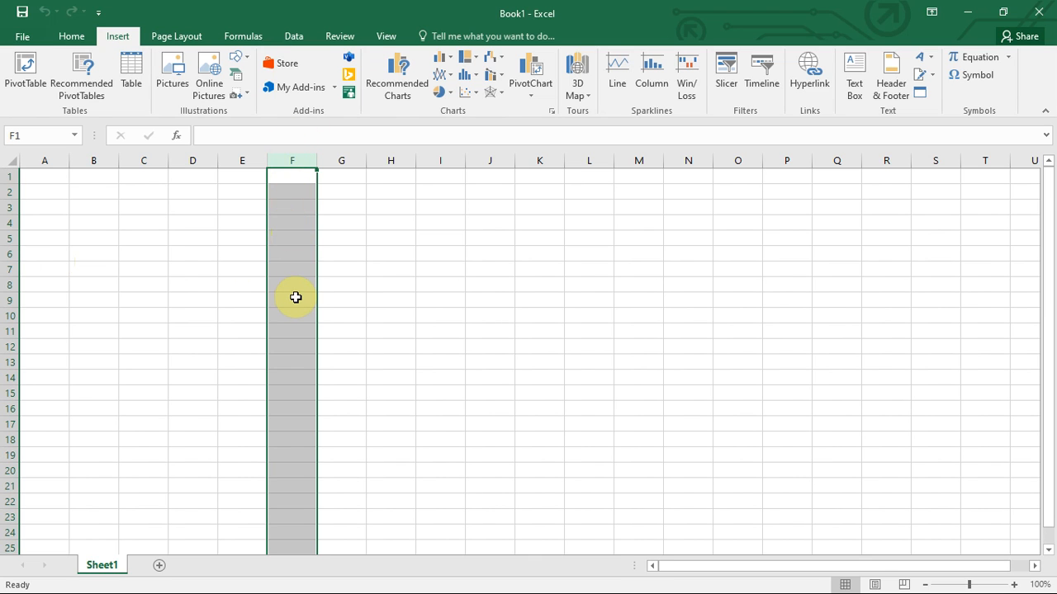
left_click(4, 254)
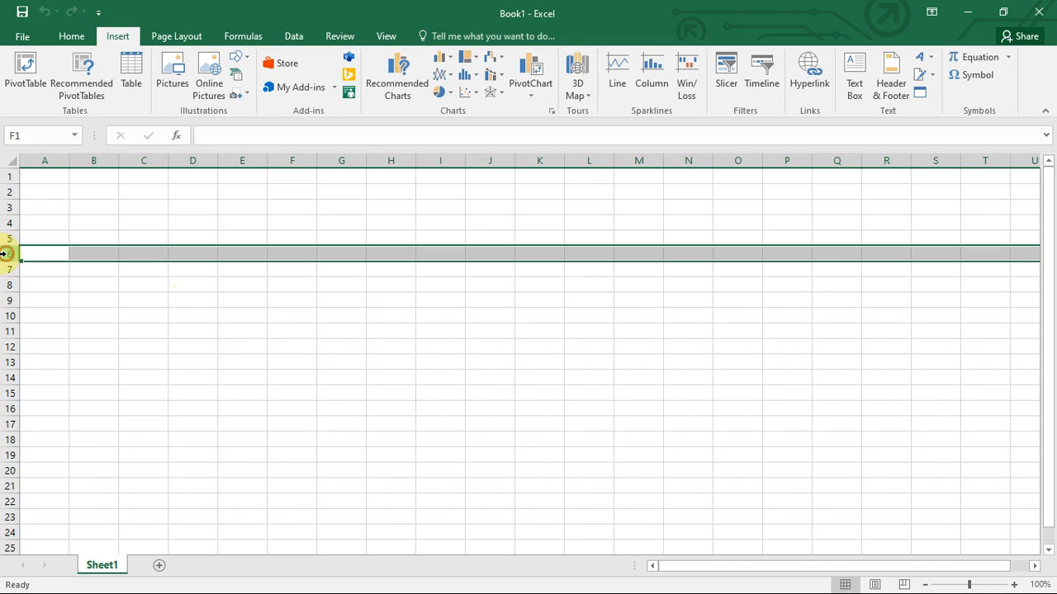
left_click(4, 240)
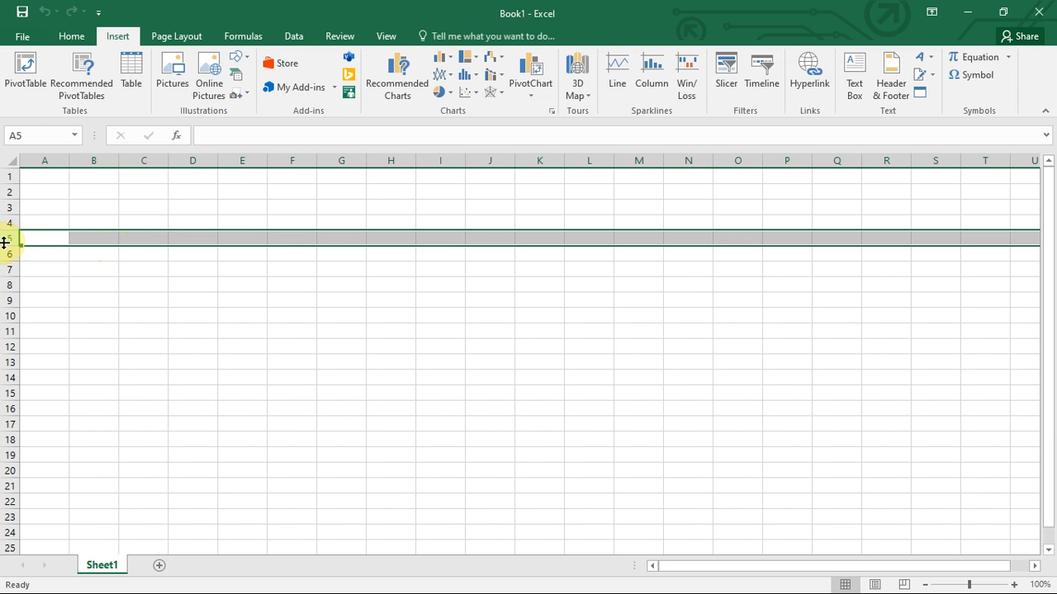
left_click(296, 242)
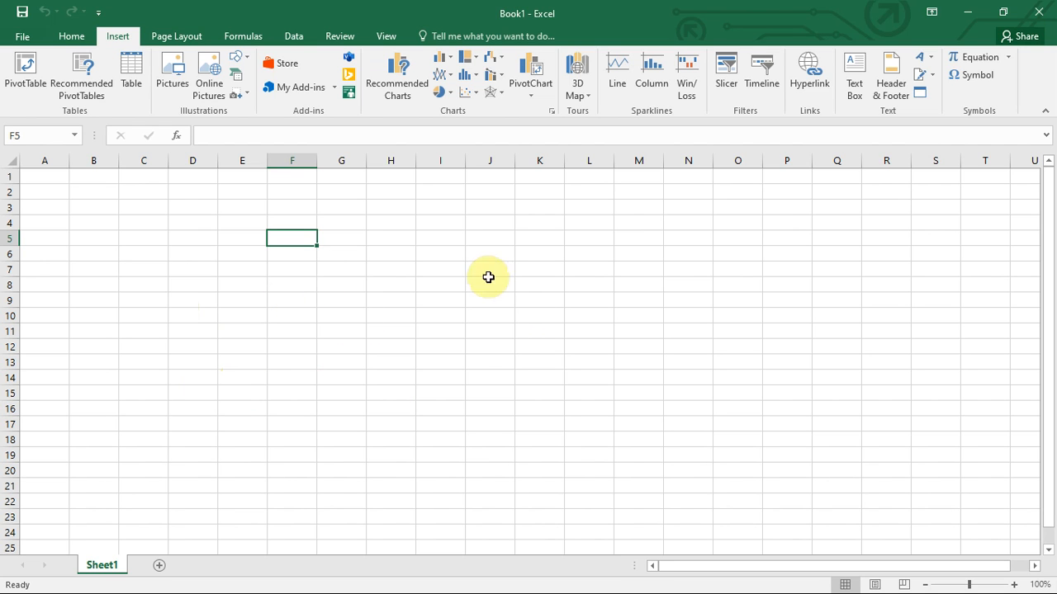
left_click(1014, 585)
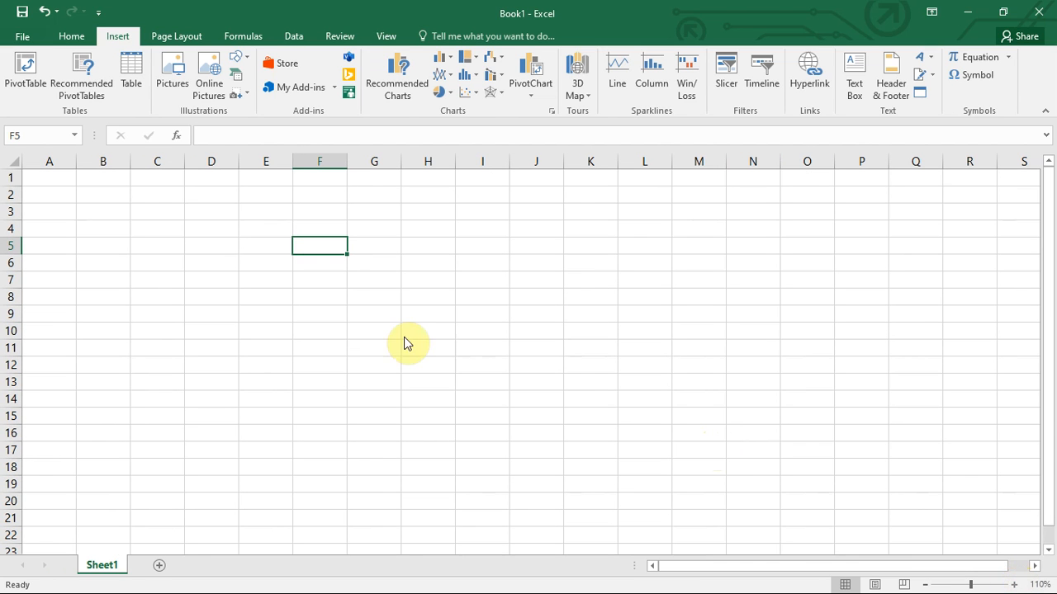
left_click(309, 208)
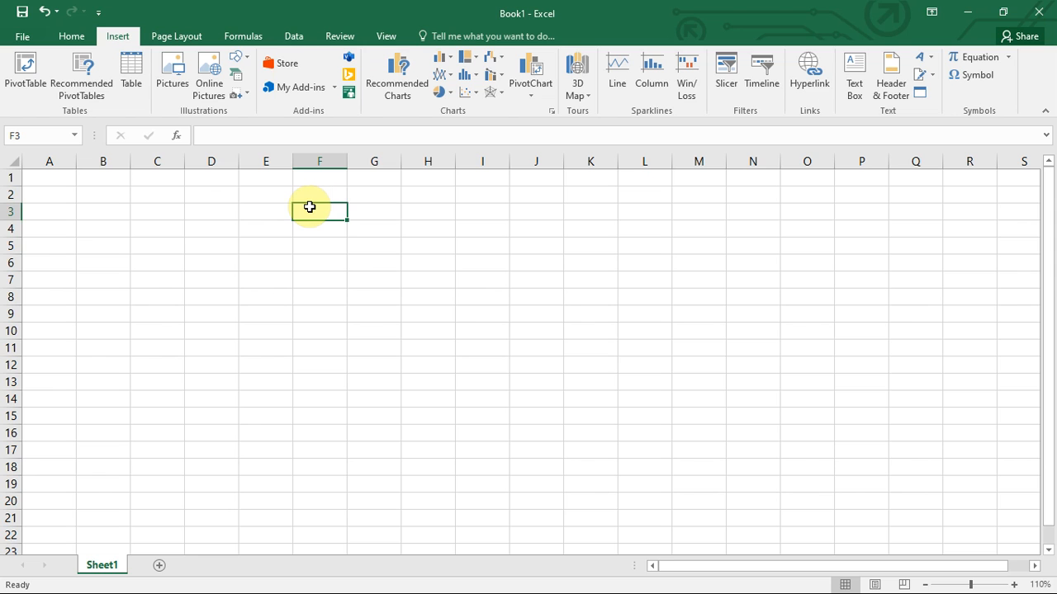
left_click_drag(309, 208, 551, 292)
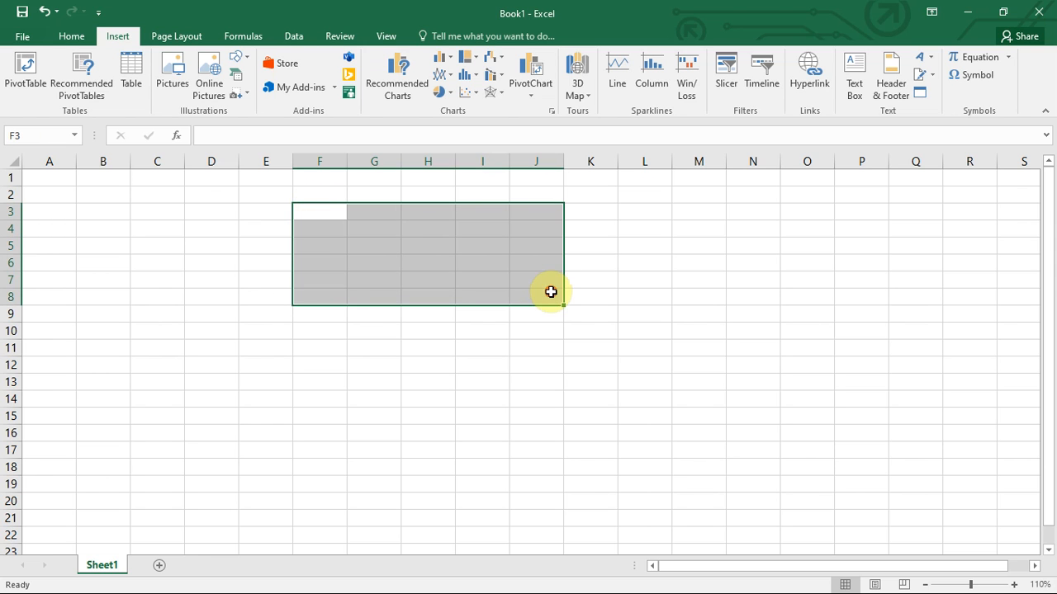
left_click_drag(151, 331, 407, 349)
left_click_drag(593, 194, 446, 404)
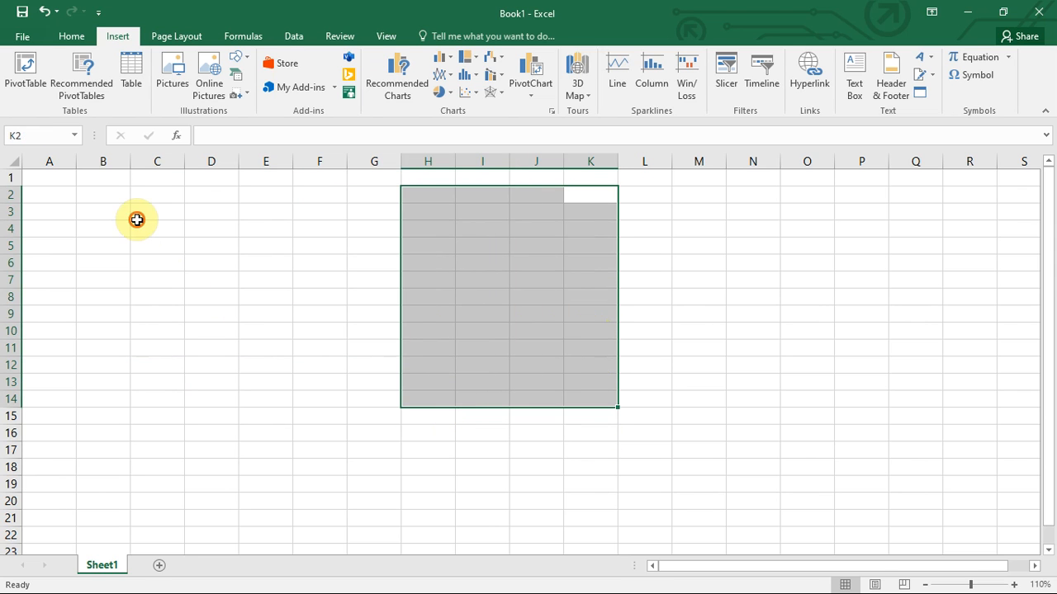
left_click_drag(137, 220, 626, 296)
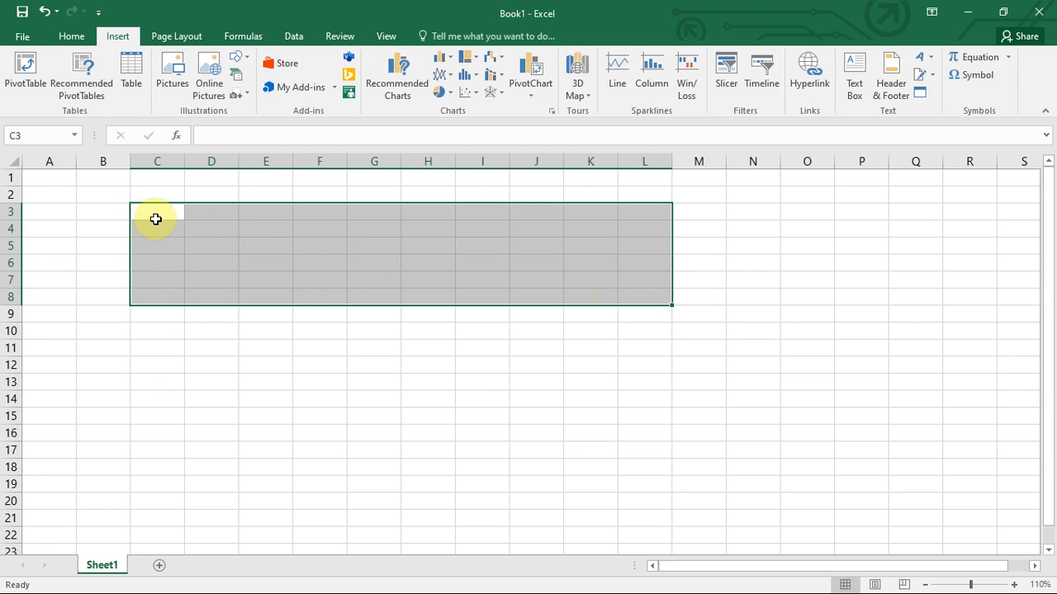
left_click(241, 238)
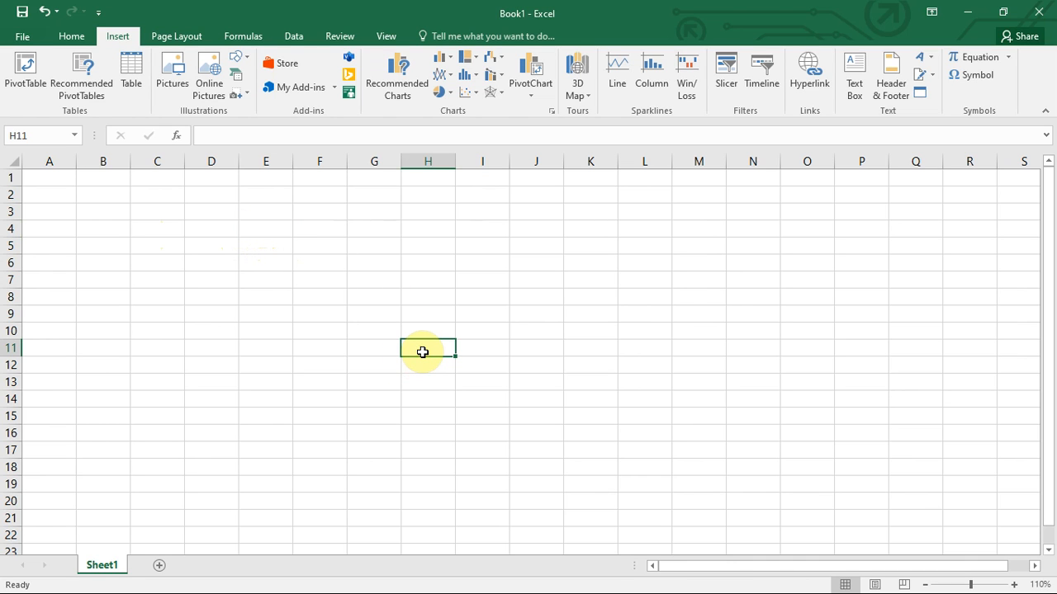
left_click(273, 236)
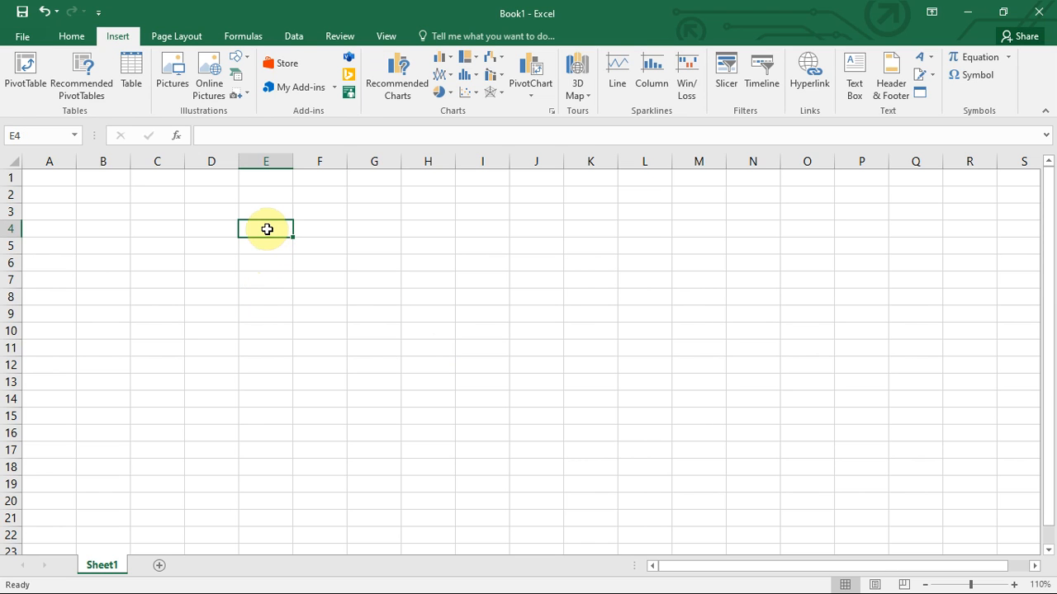
left_click_drag(267, 234, 427, 350)
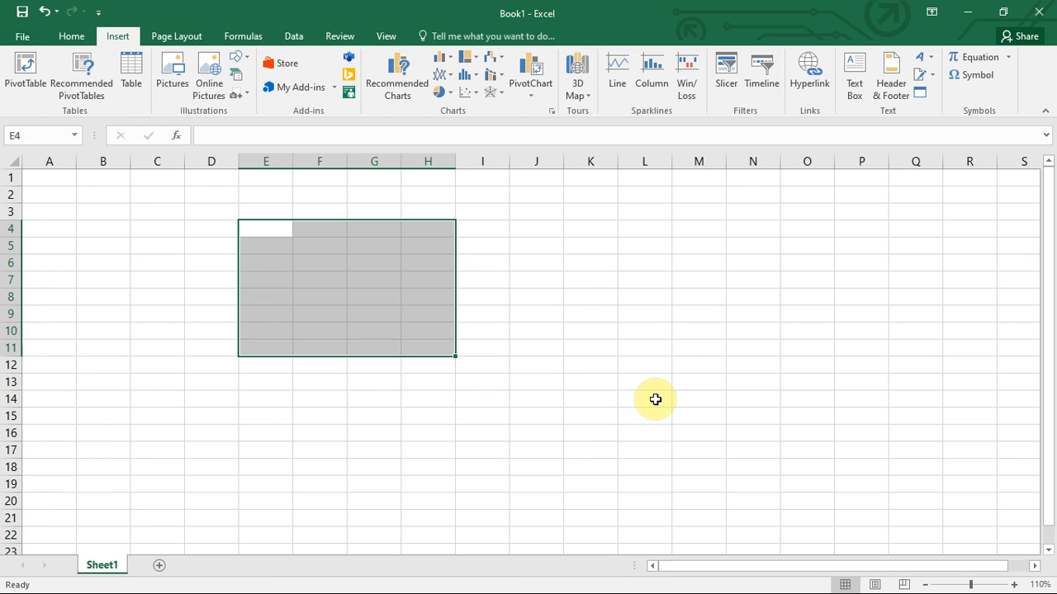
left_click(47, 178)
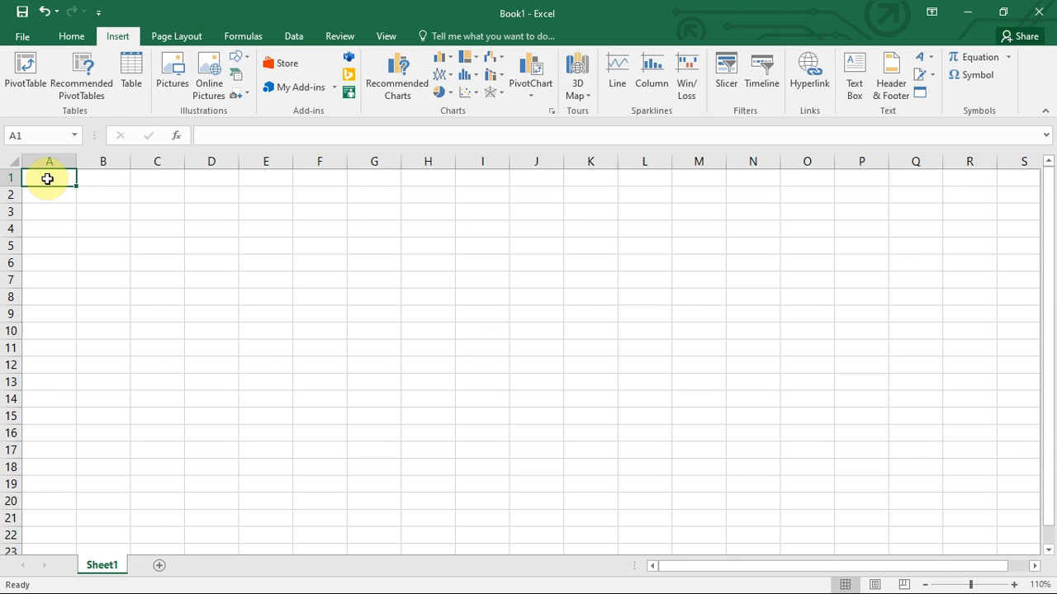
Type the heading 'list of students' into cell A1, fixing the typo.
type("list ")
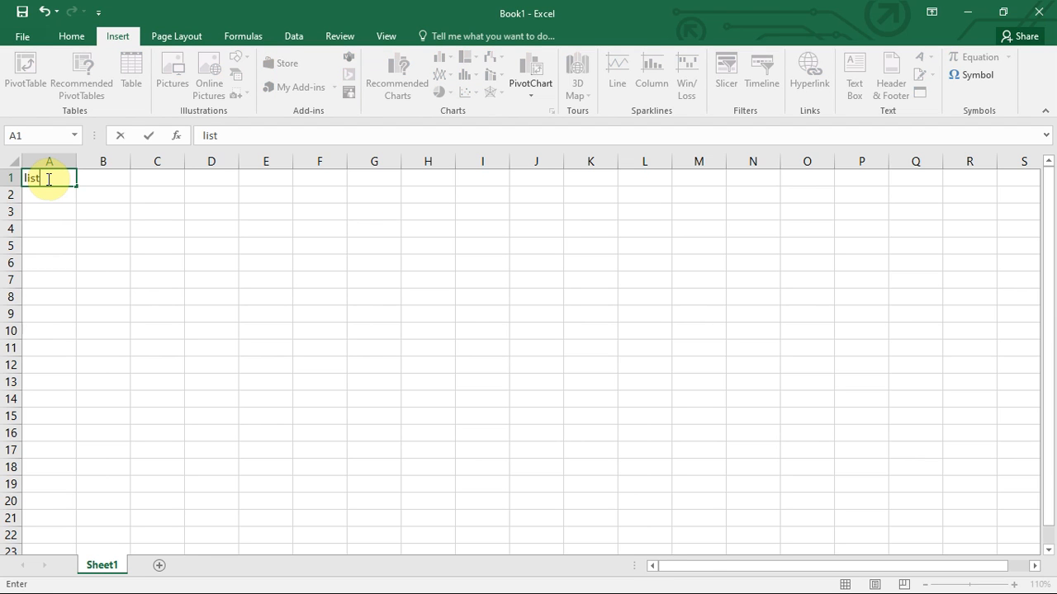
type("of student")
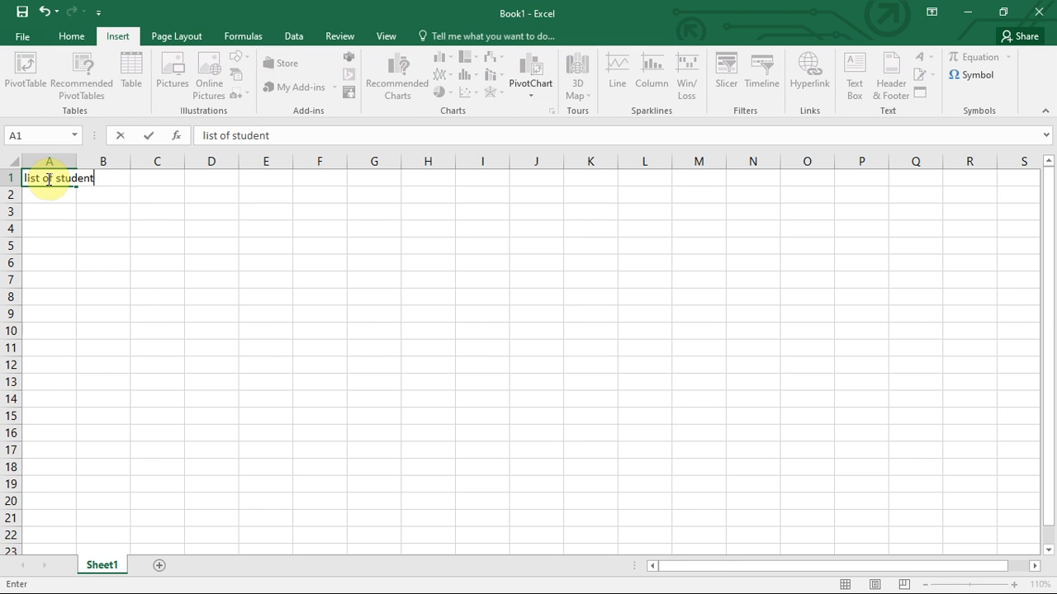
type("s")
left_click(77, 218)
left_click(57, 180)
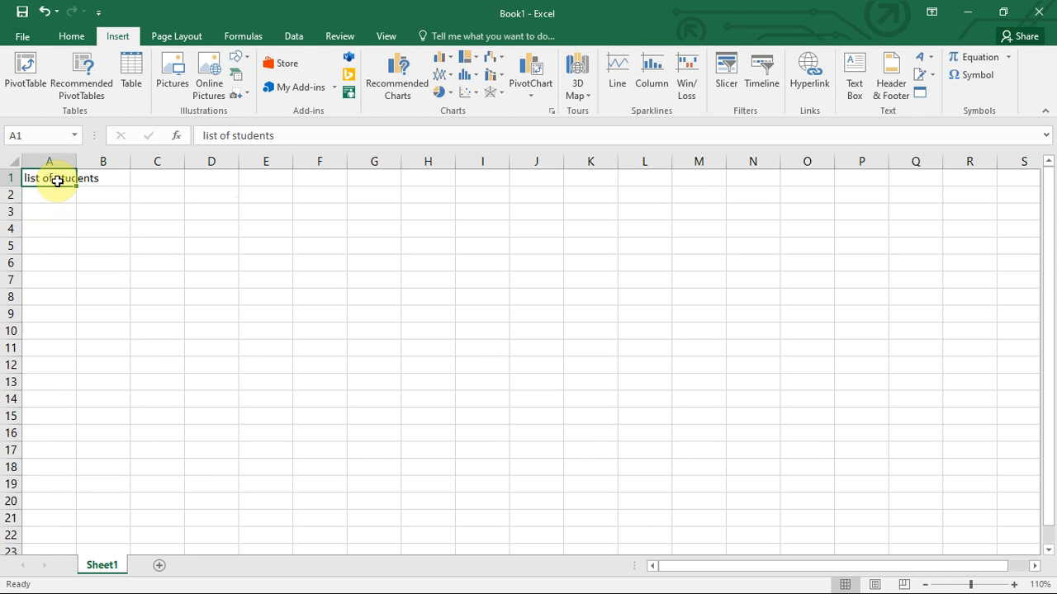
key("Return")
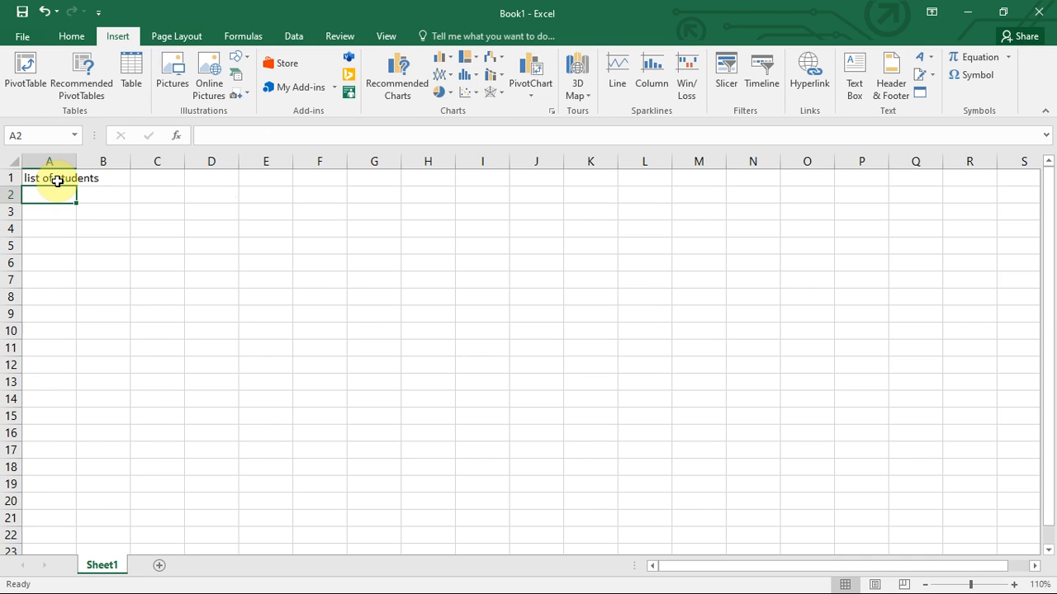
key("Return")
key("Return")
key("Return")
key("Return")
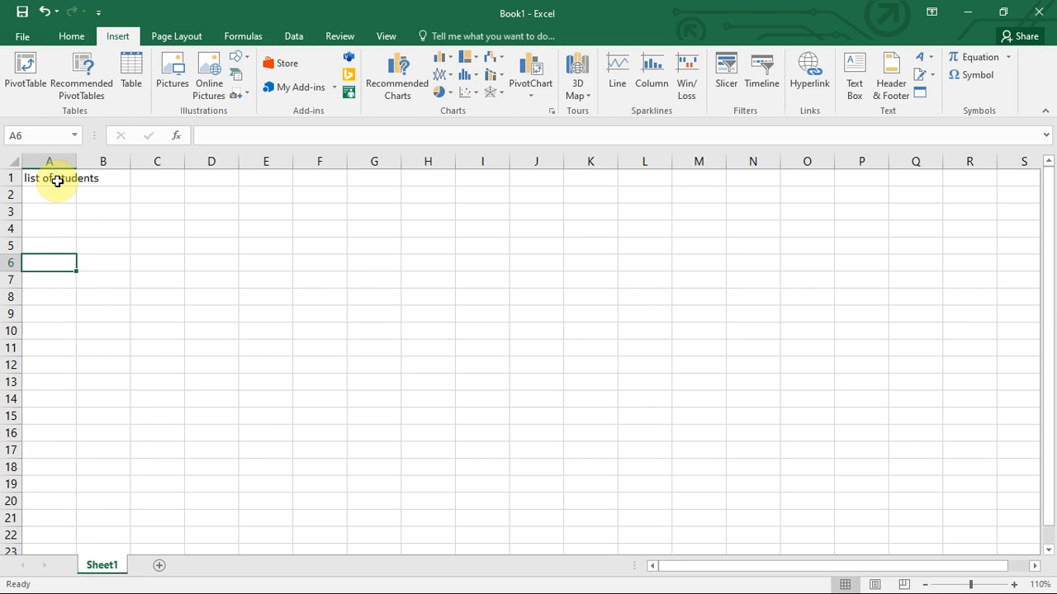
key("Up")
key("Up")
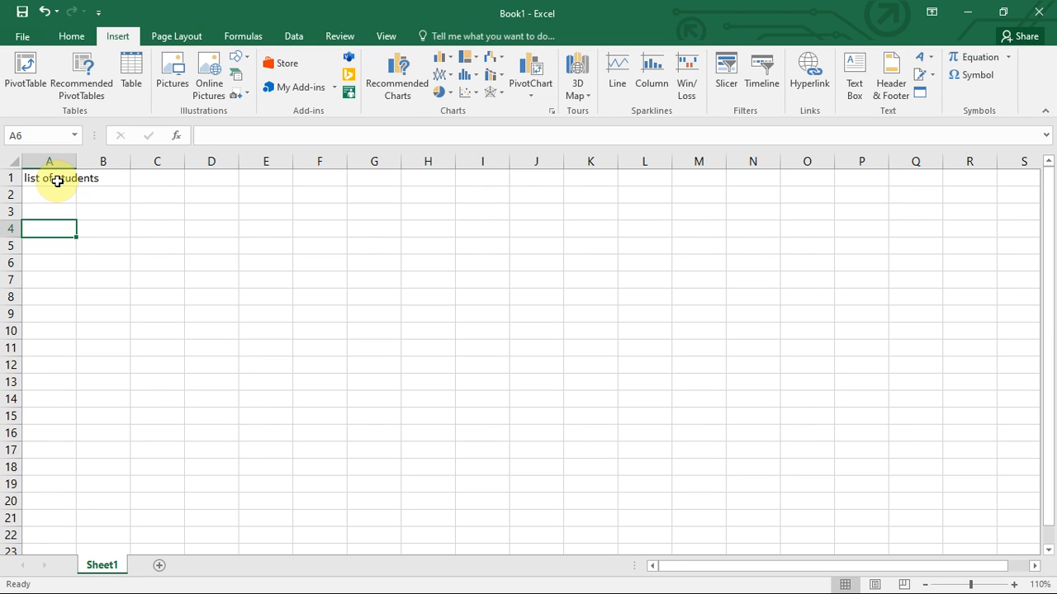
key("Up")
key("Up")
key("Up")
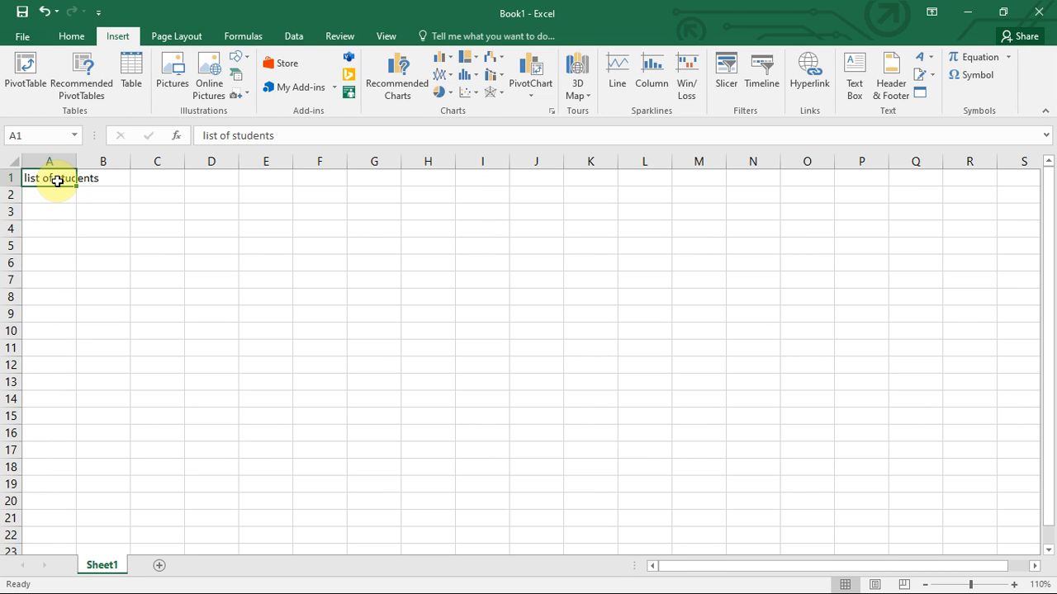
key("Right")
key("Right")
key("Right")
key("Right")
key("Right")
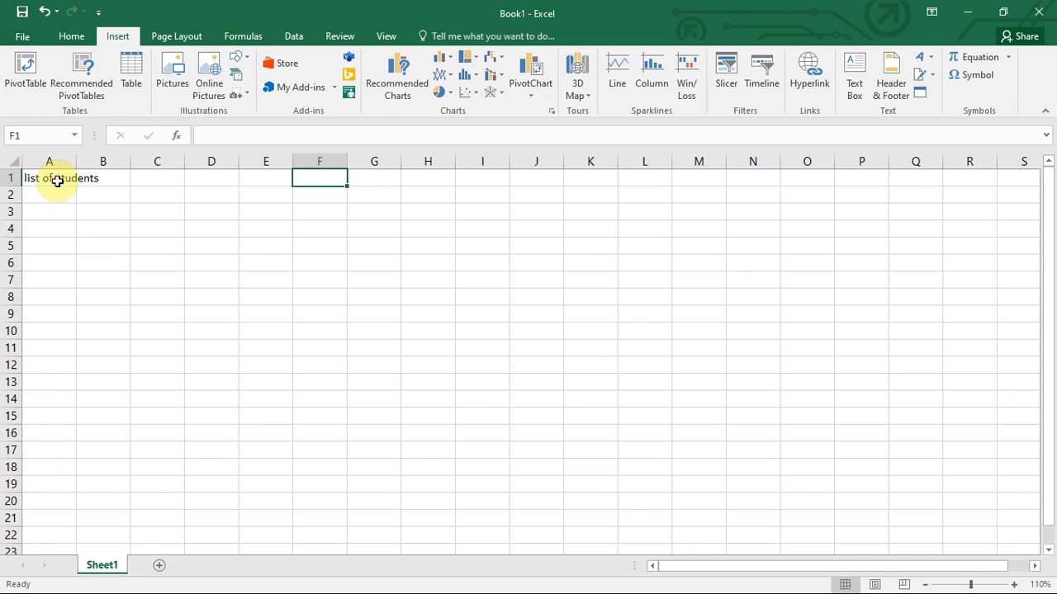
key("Left")
key("Left")
key("Left")
key("Left")
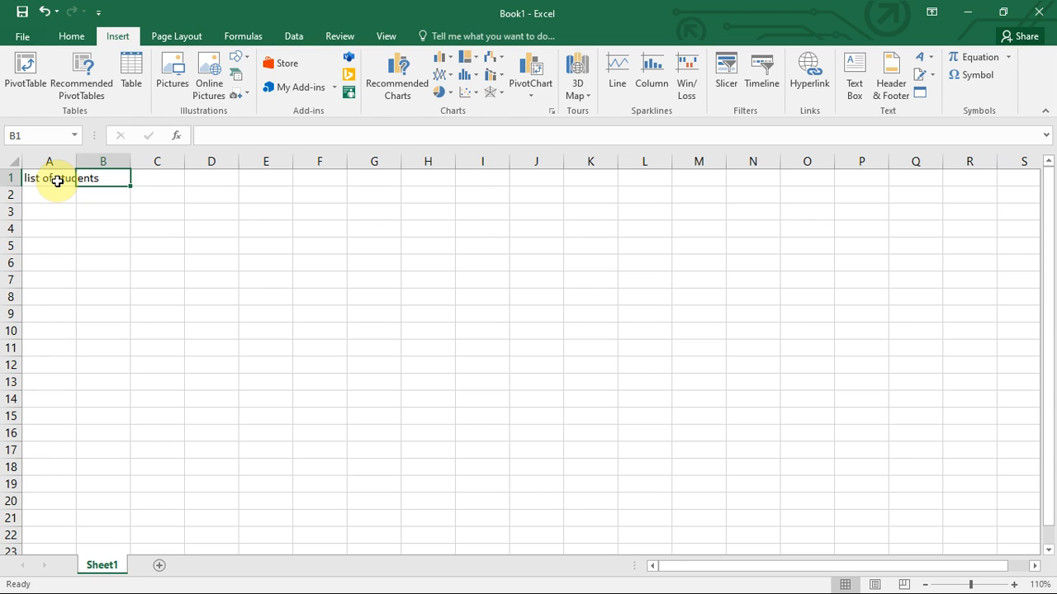
key("Down")
key("Down")
key("Up")
key("Up")
key("Right")
key("Right")
key("Down")
key("Down")
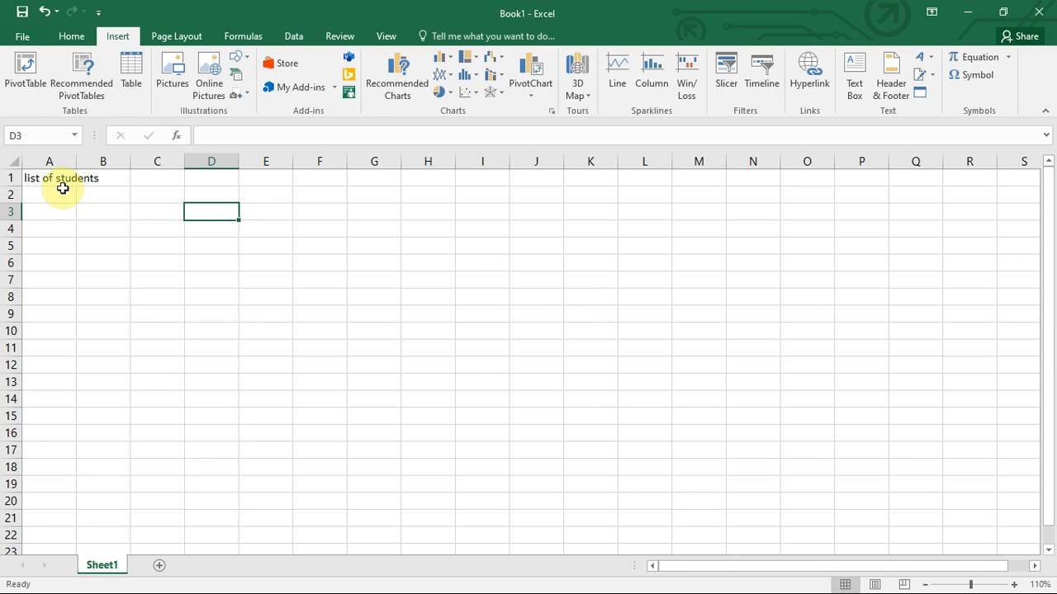
left_click(49, 180)
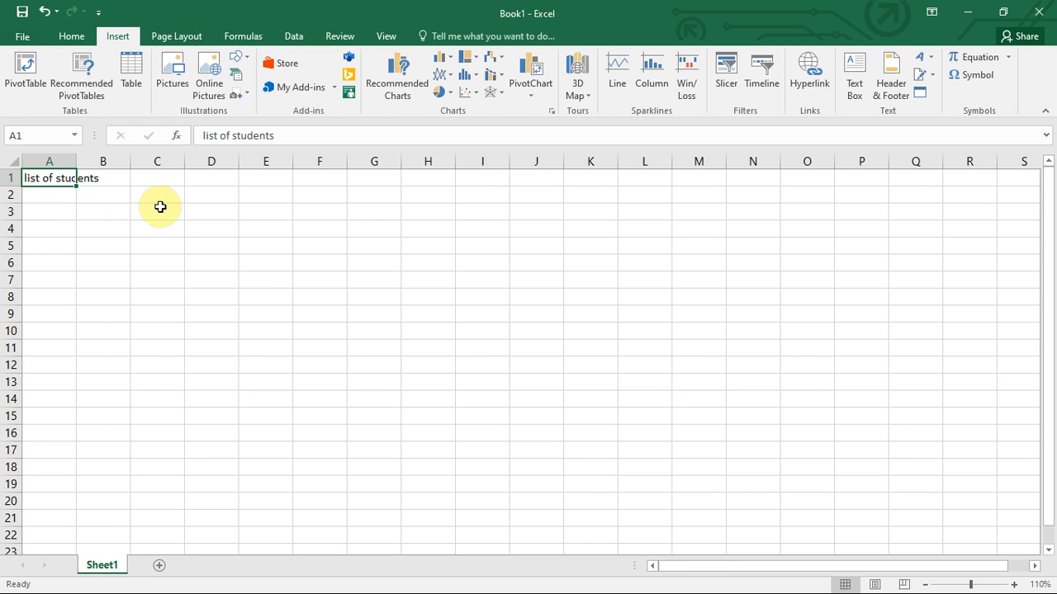
double_click(58, 180)
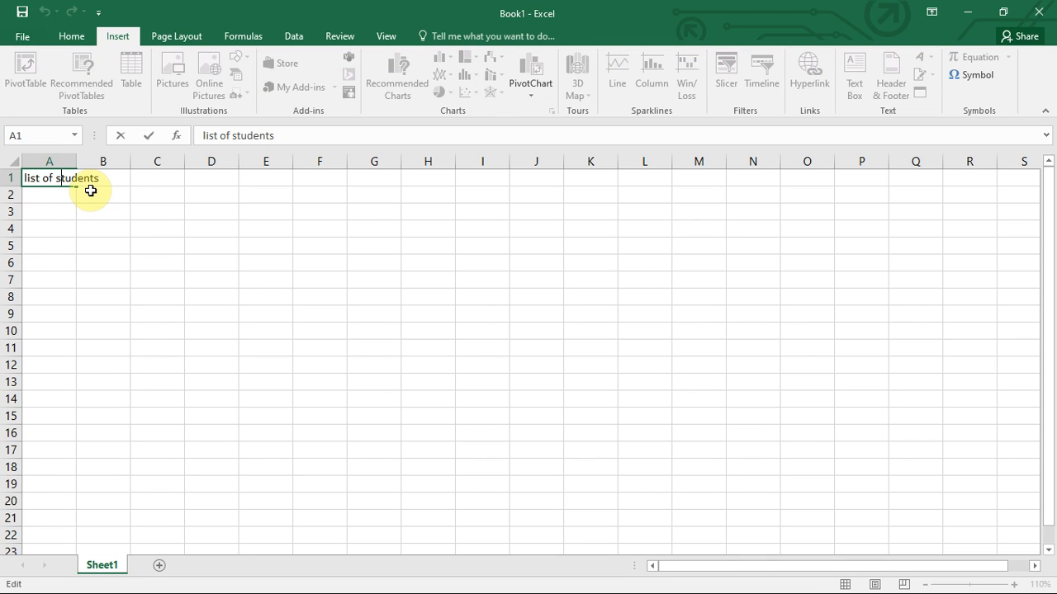
Edit A1 to insert 'Senior 2' before 'students' in the heading.
left_click(67, 200)
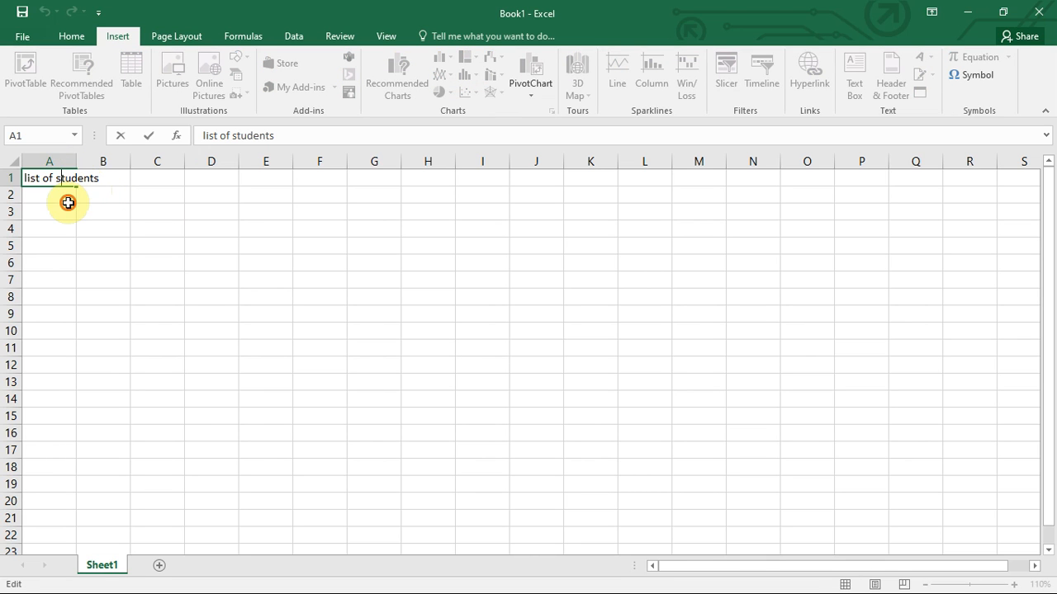
left_click(66, 180)
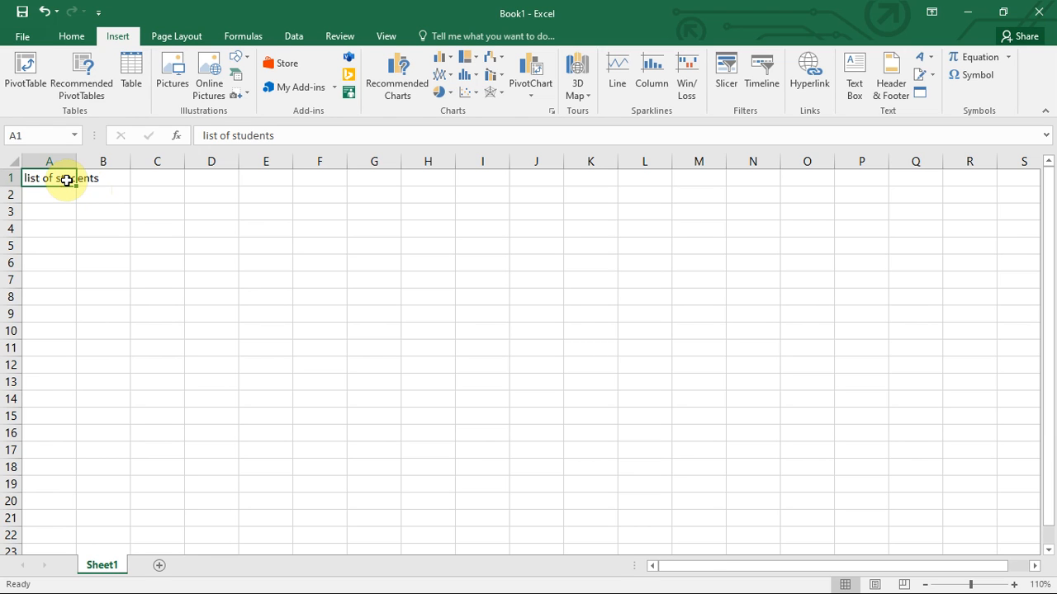
double_click(67, 179)
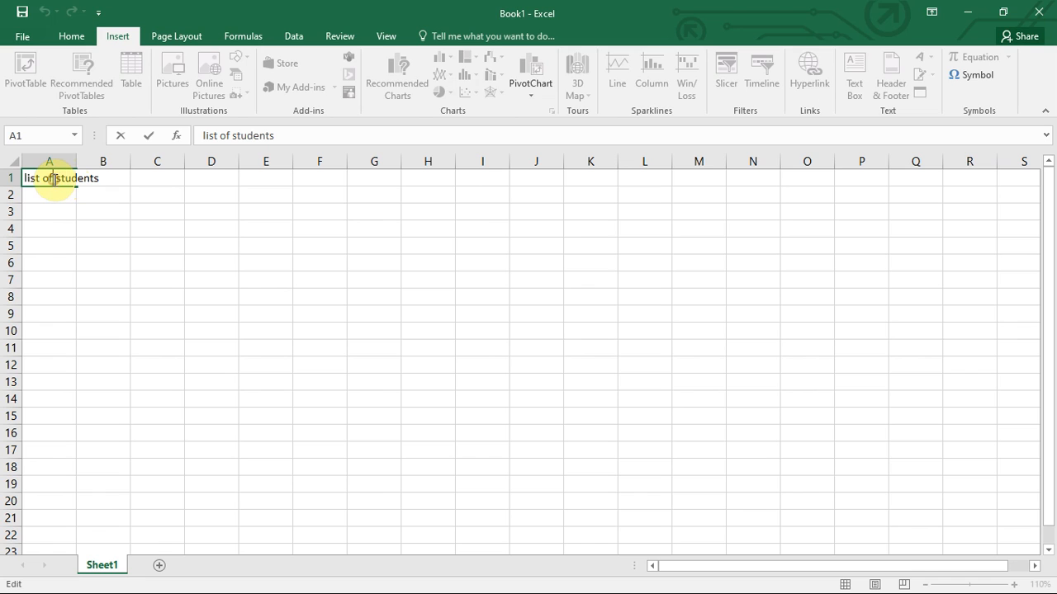
left_click(55, 180)
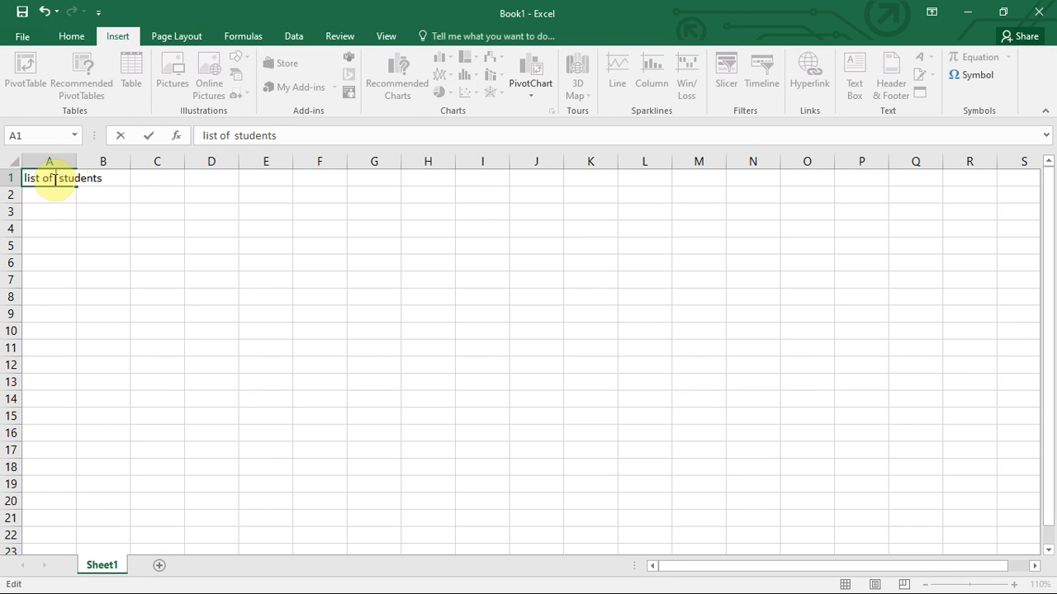
type("Senior")
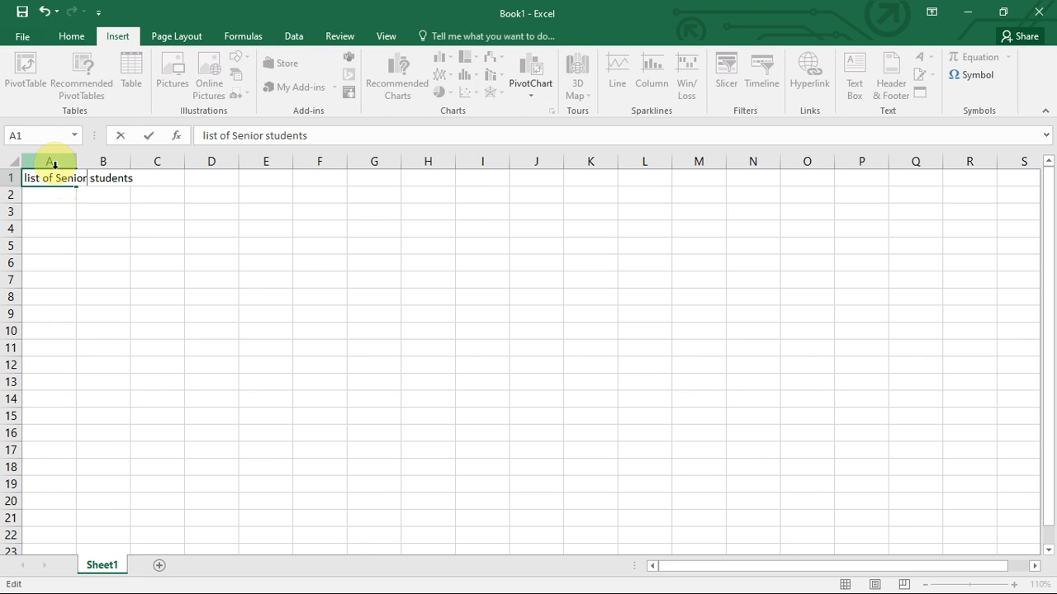
type(" 2")
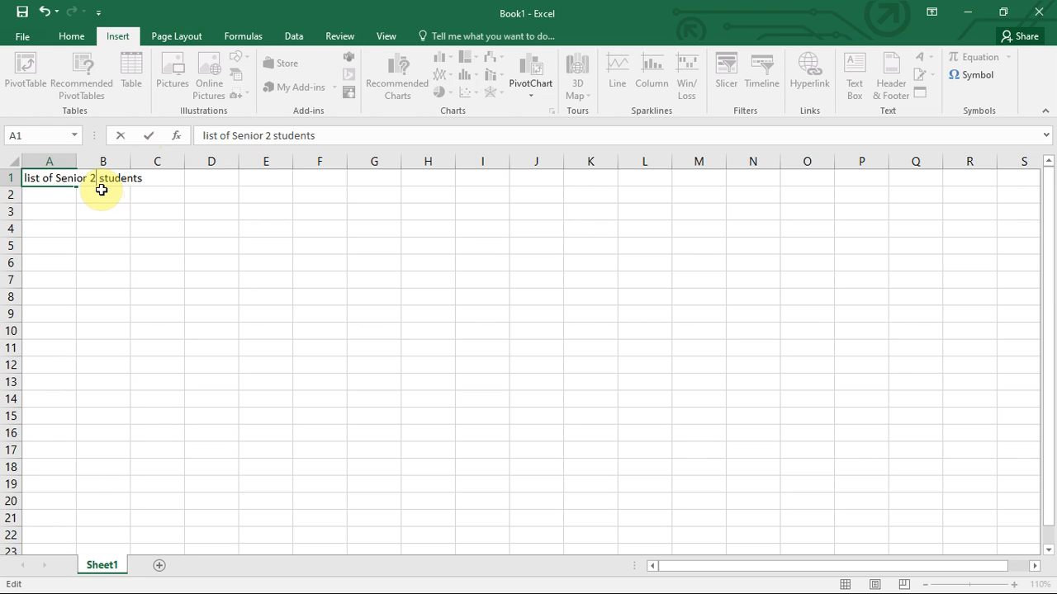
key("Return")
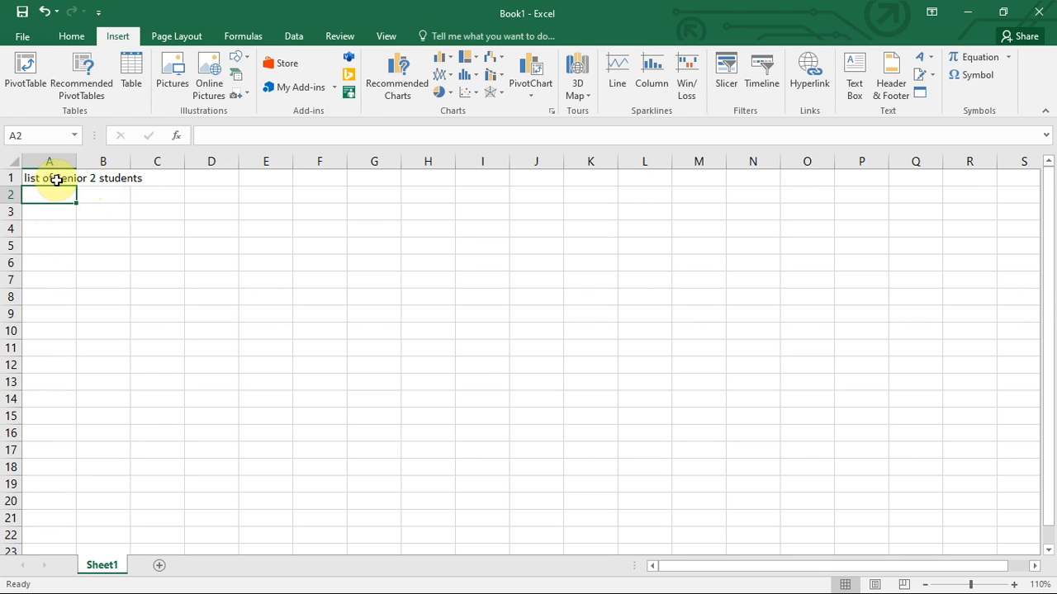
Type 'ghjkjjlkjl' into B1 and 'khlkjljllk' into C1.
left_click(103, 179)
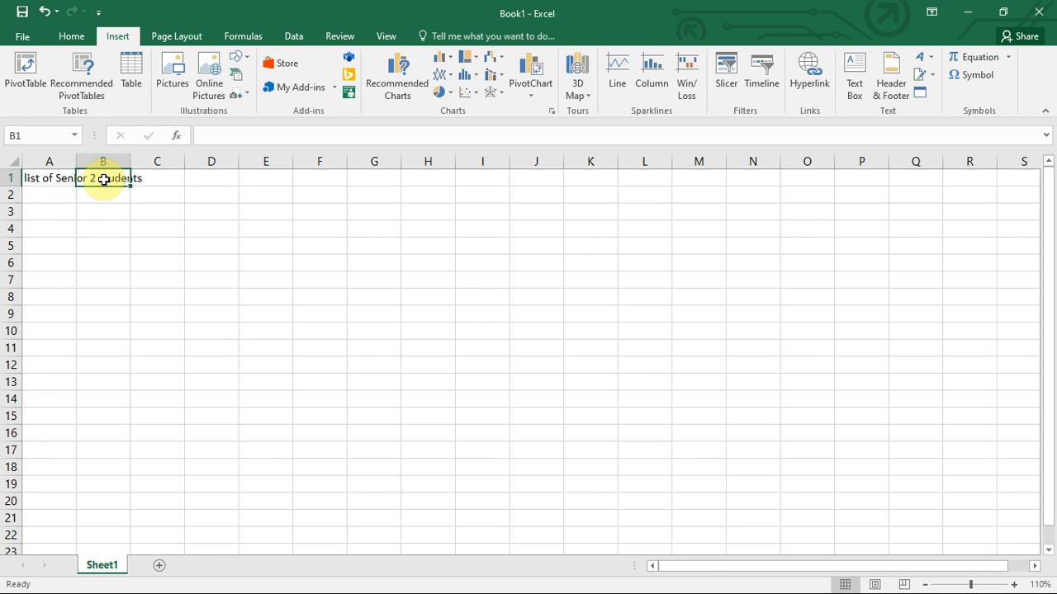
type("ghjkjjlkjl")
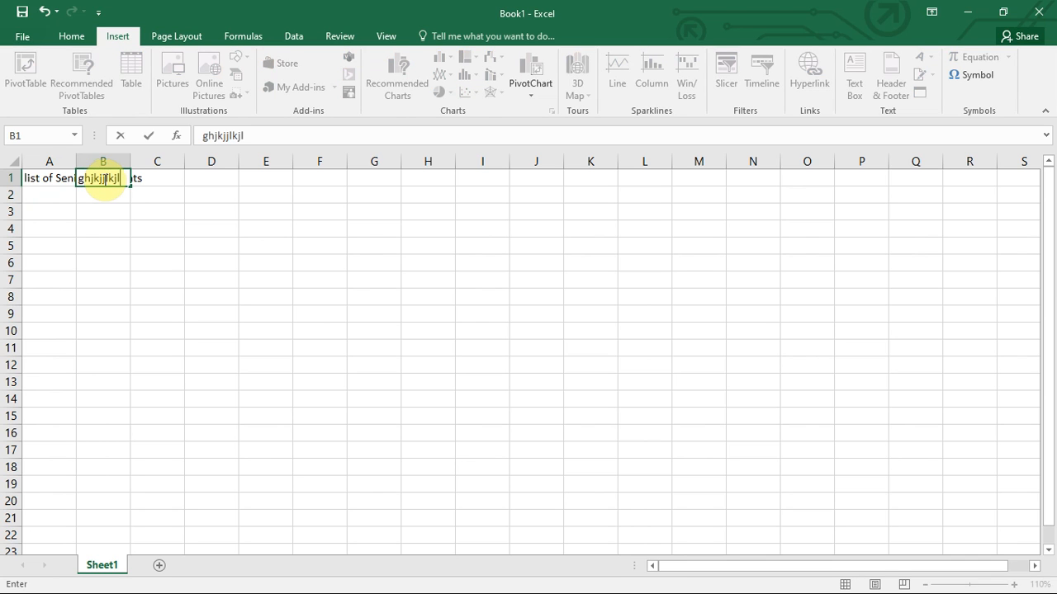
key("Tab")
type("khlkjl")
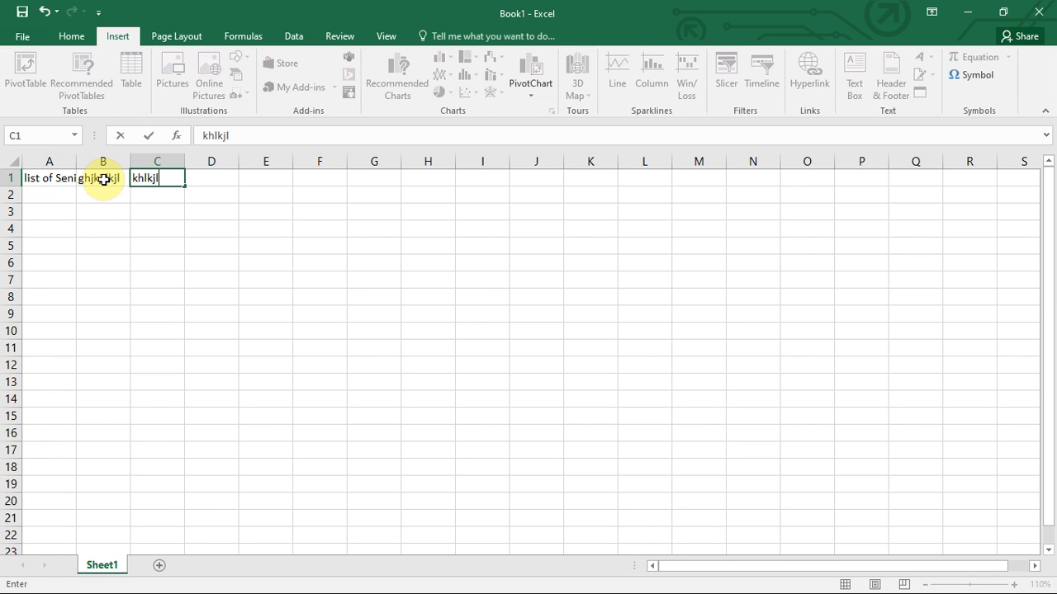
type("jllk")
key("Tab")
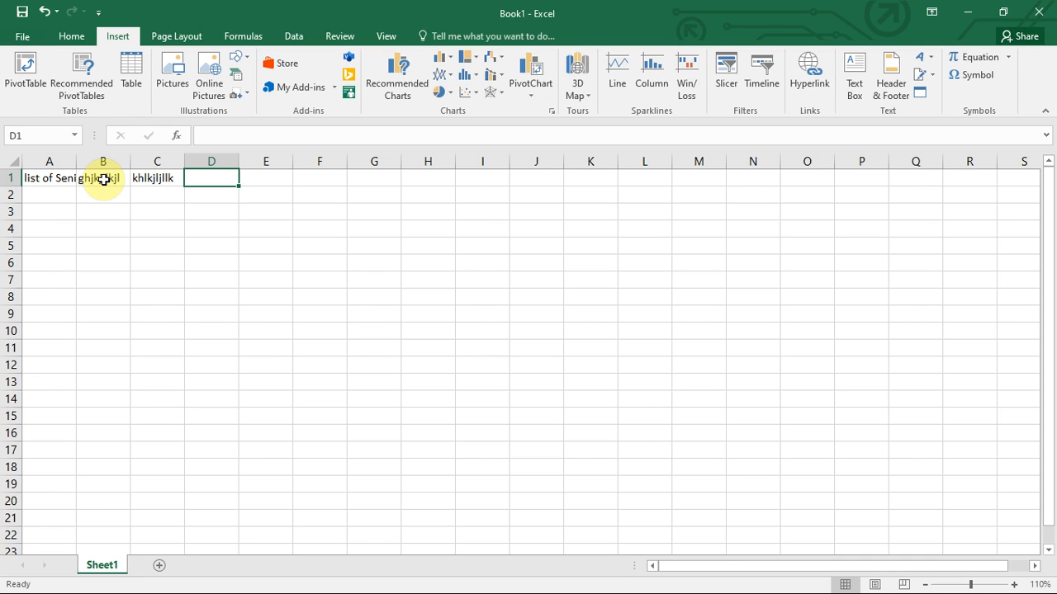
left_click(42, 180)
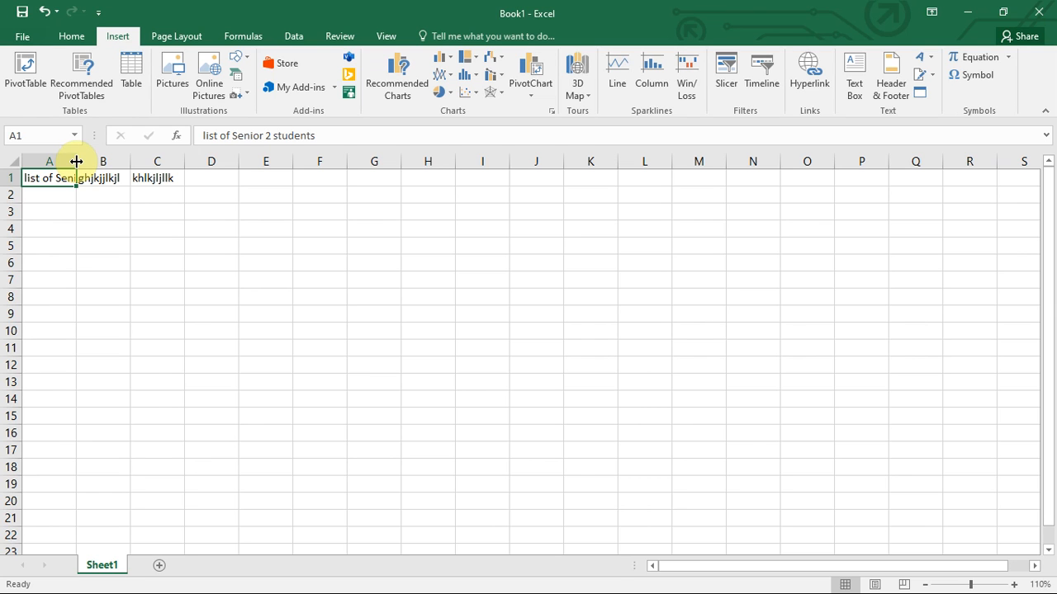
Widen column A to show the full heading, and make row 1 taller.
left_click_drag(76, 161, 194, 165)
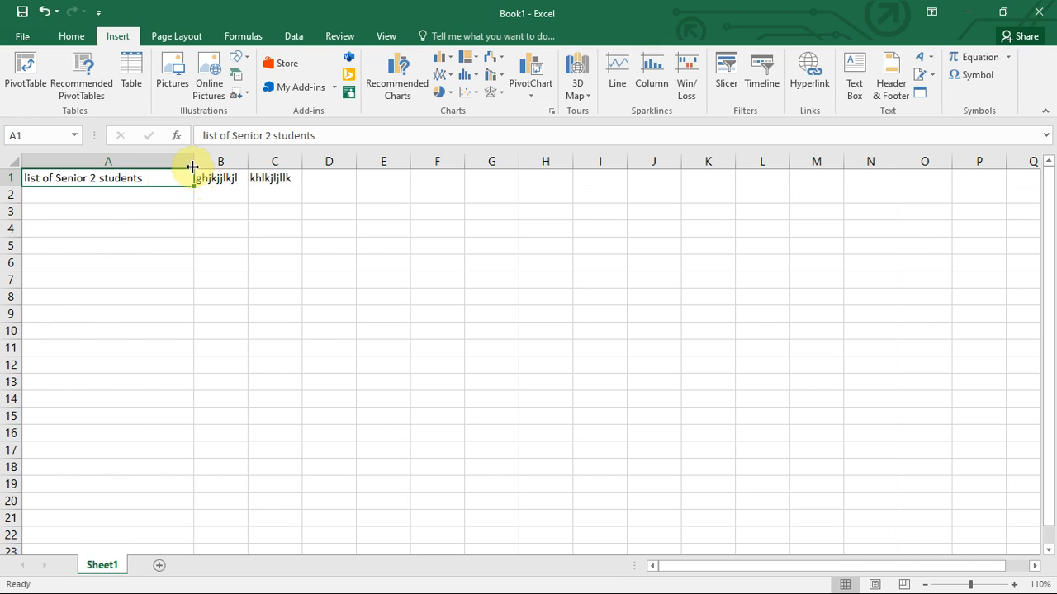
left_click_drag(193, 157, 167, 158)
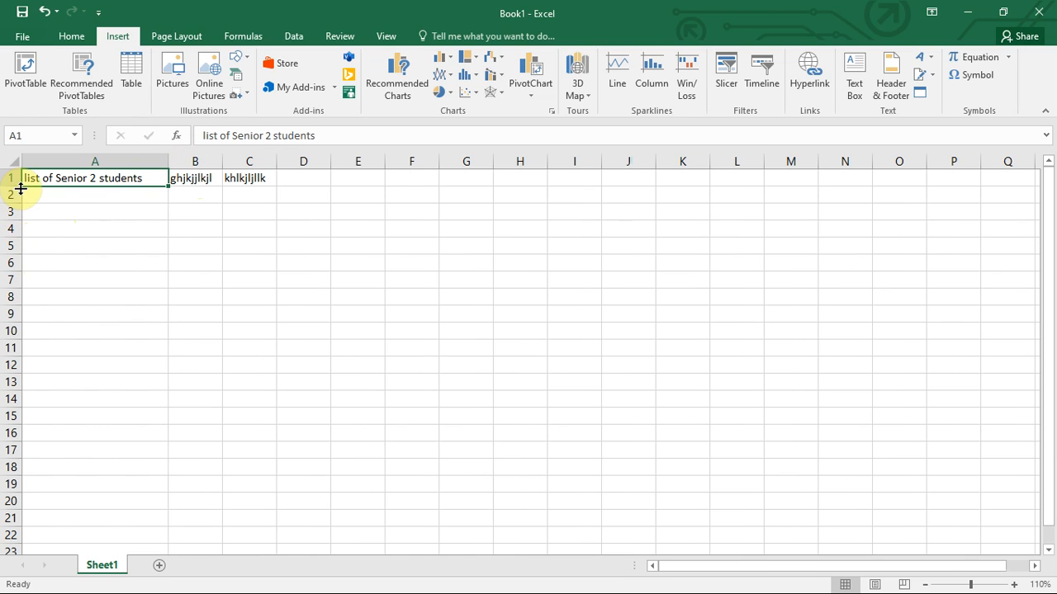
mouse_move(21, 188)
left_mouse_down()
mouse_move(20, 236)
mouse_move(13, 187)
left_mouse_up()
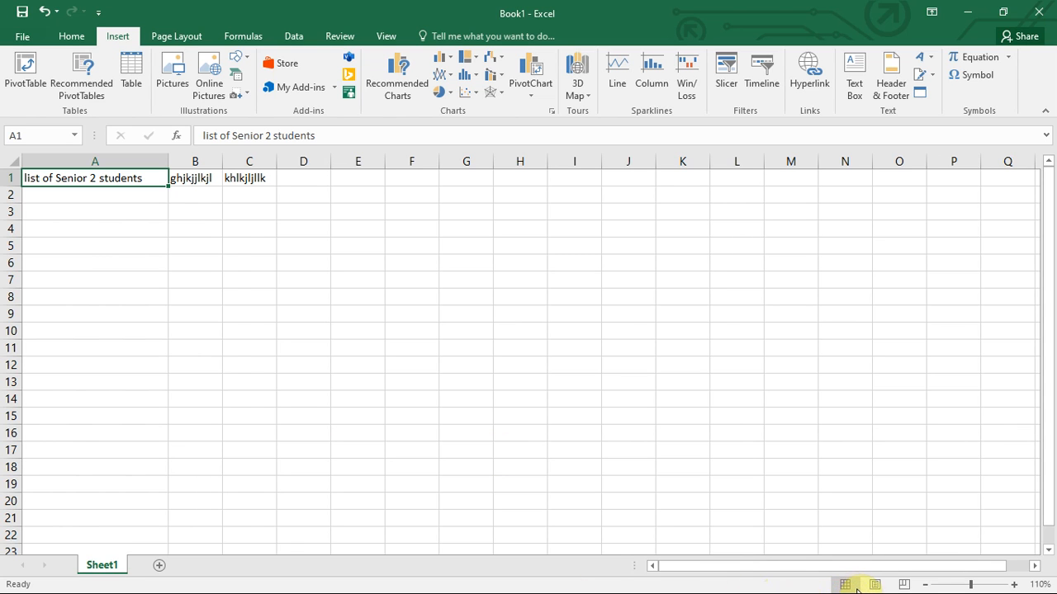
Pause the FlashBack recording from its system-tray icon menu.
mouse_move(845, 588)
key("super")
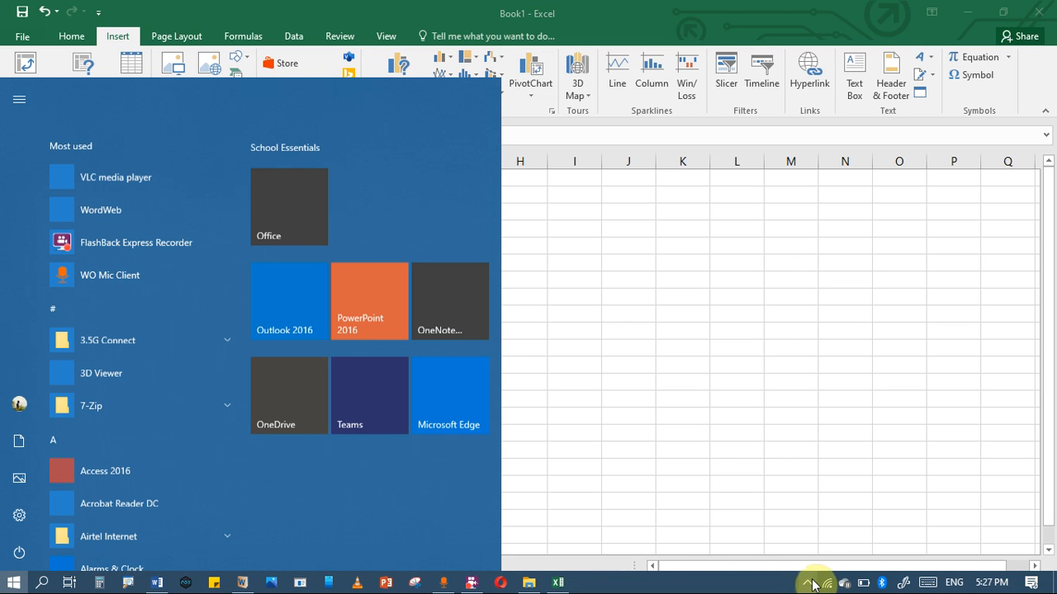
left_click(808, 583)
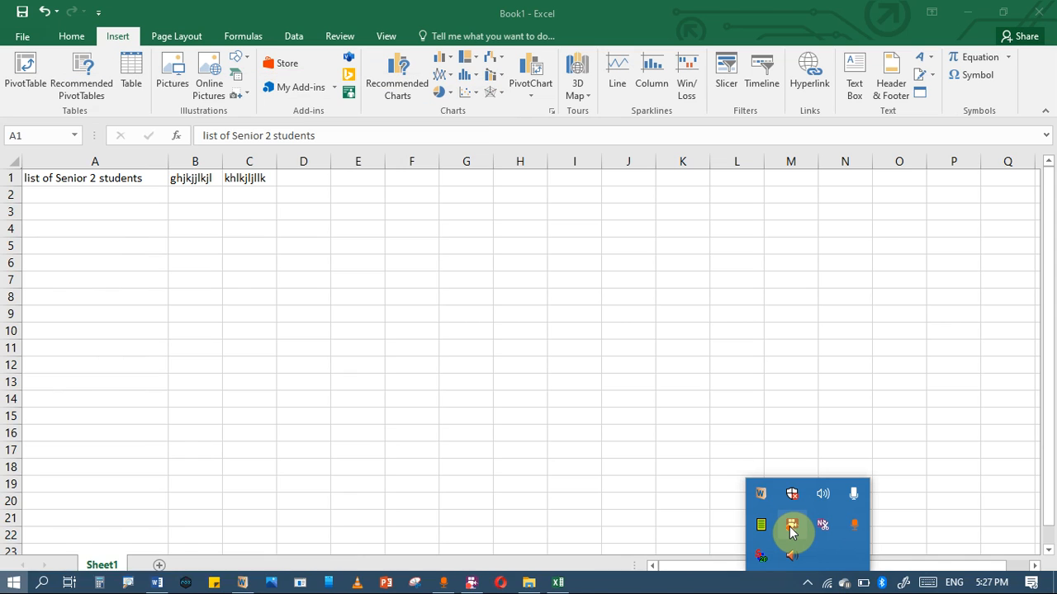
right_click(791, 531)
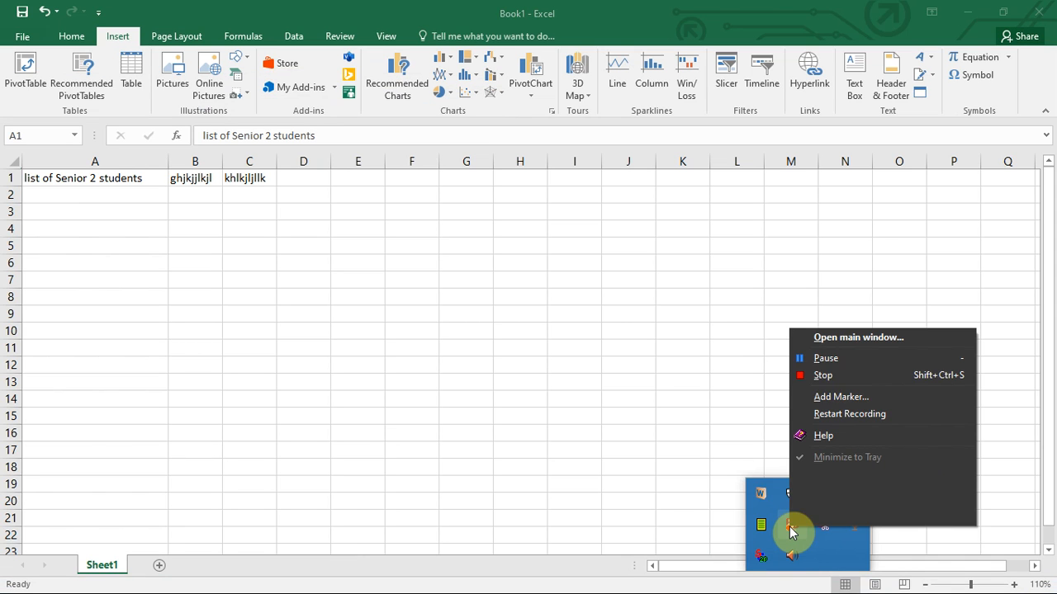
left_click(824, 359)
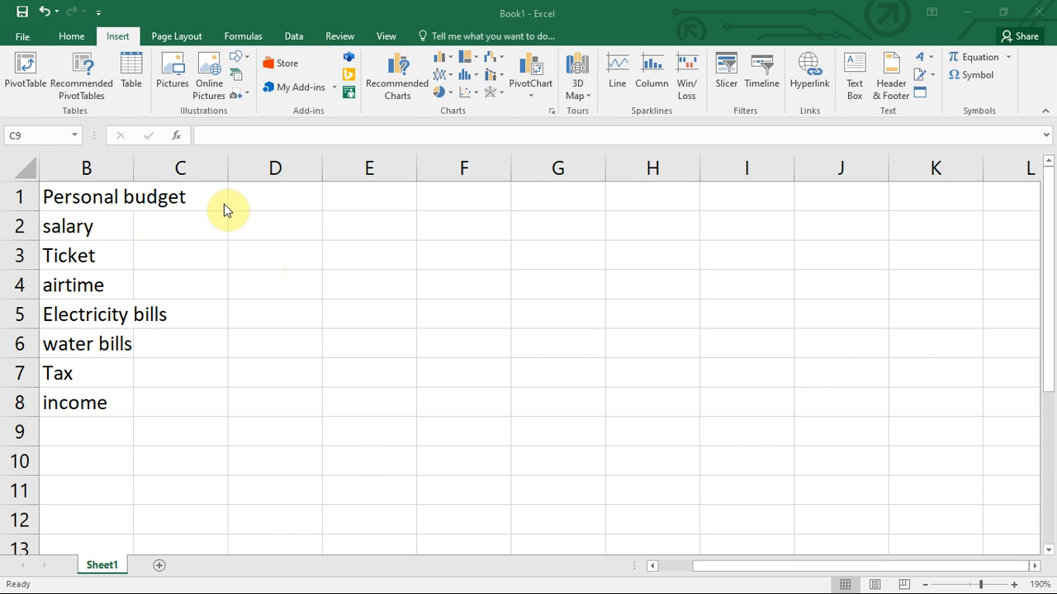
Enter 56000, 5000 and 3000 for salary, Ticket and airtime in column C.
left_click(162, 229)
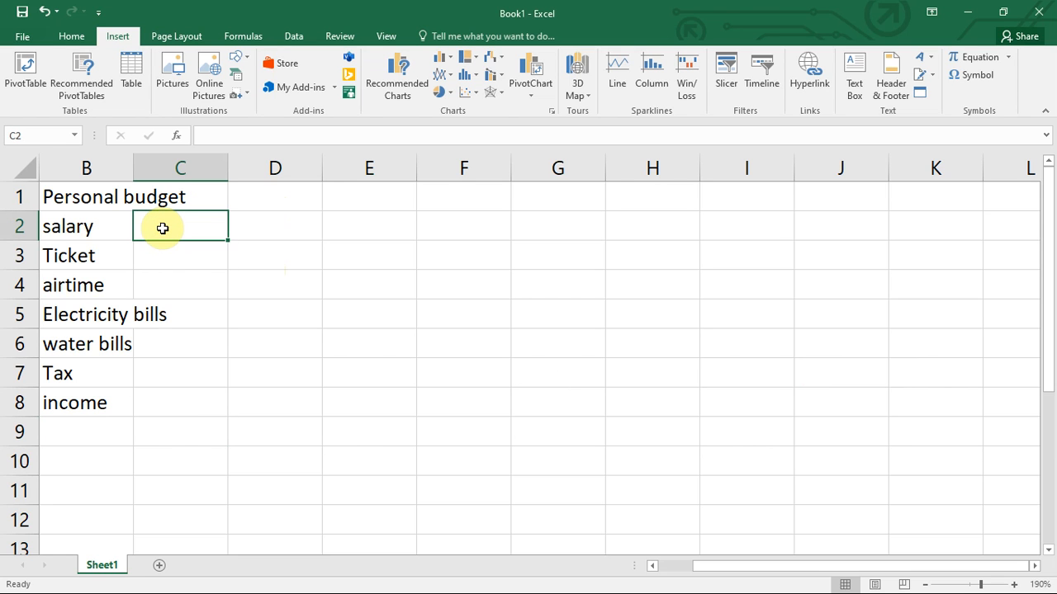
type("56")
key("BackSpace")
type("6")
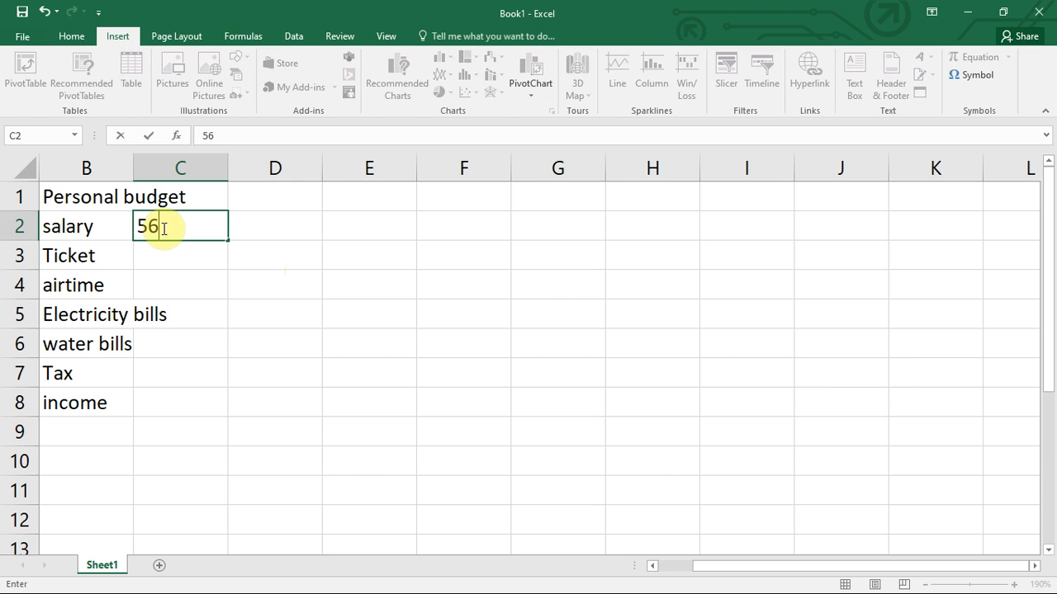
type("000")
left_click(163, 252)
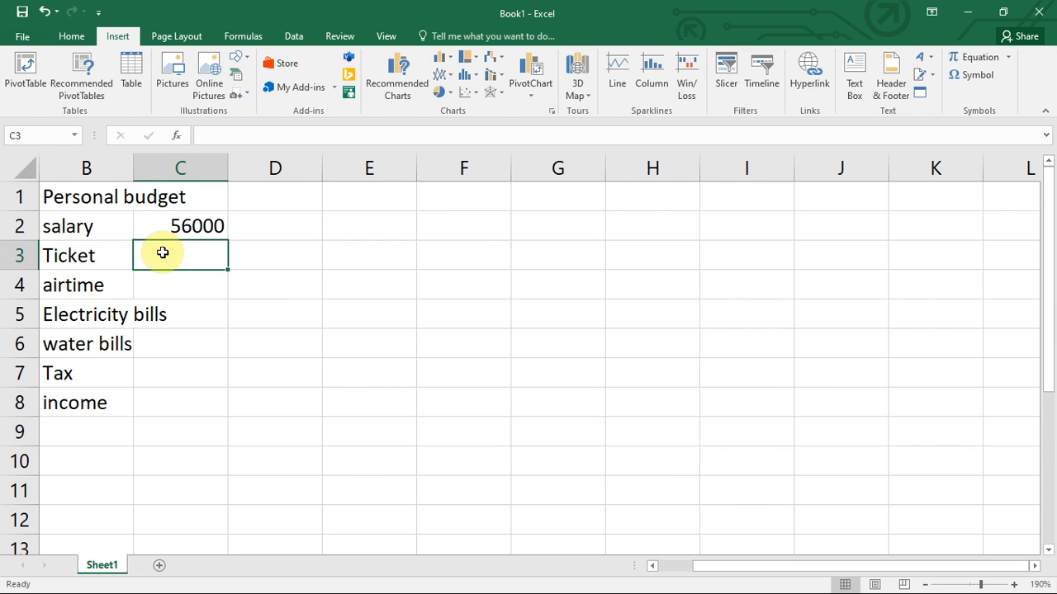
type("5000")
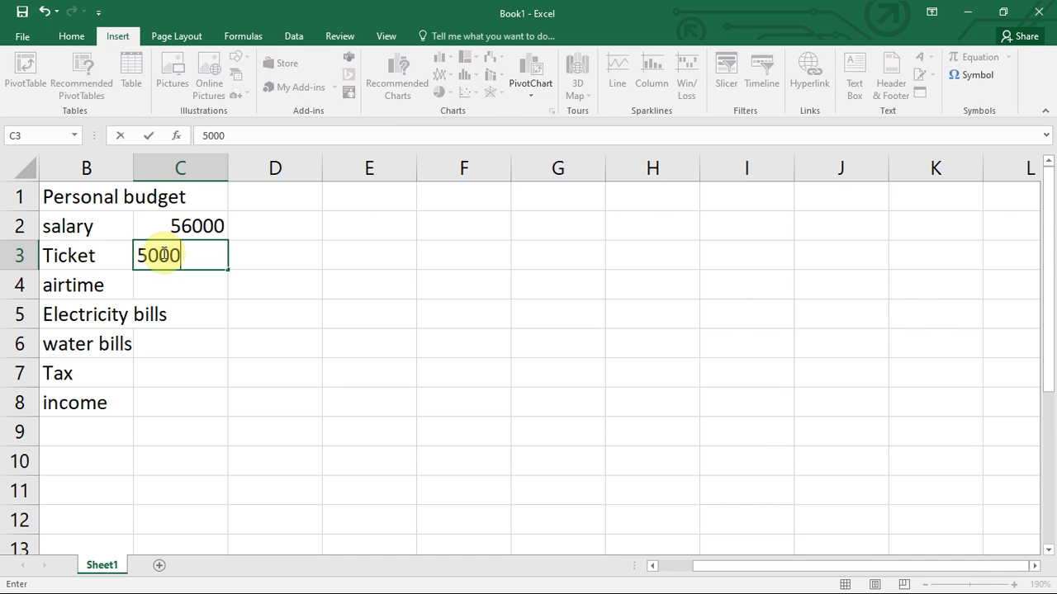
key("Return")
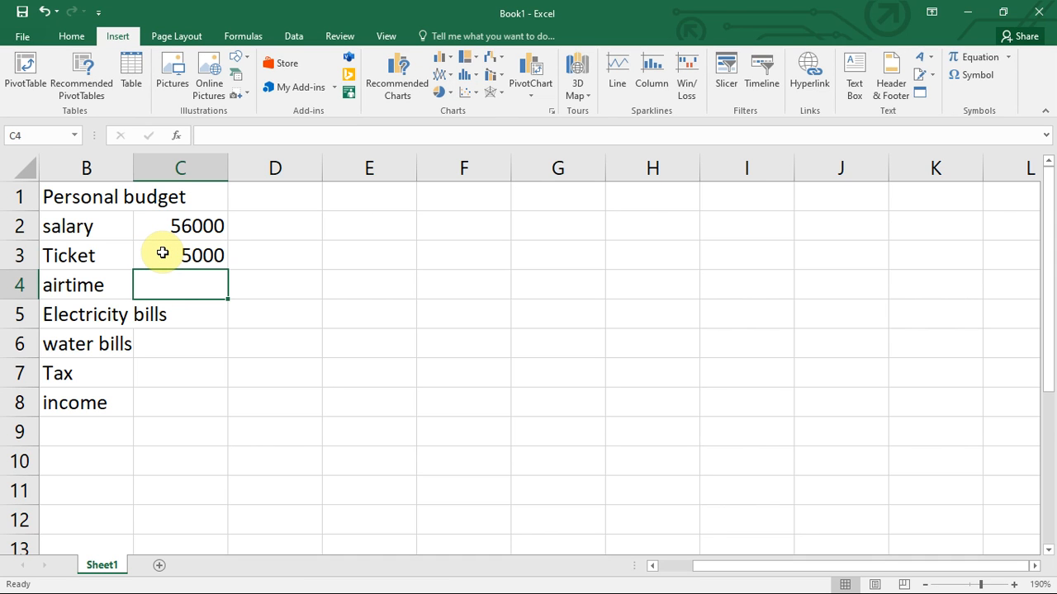
type("3000")
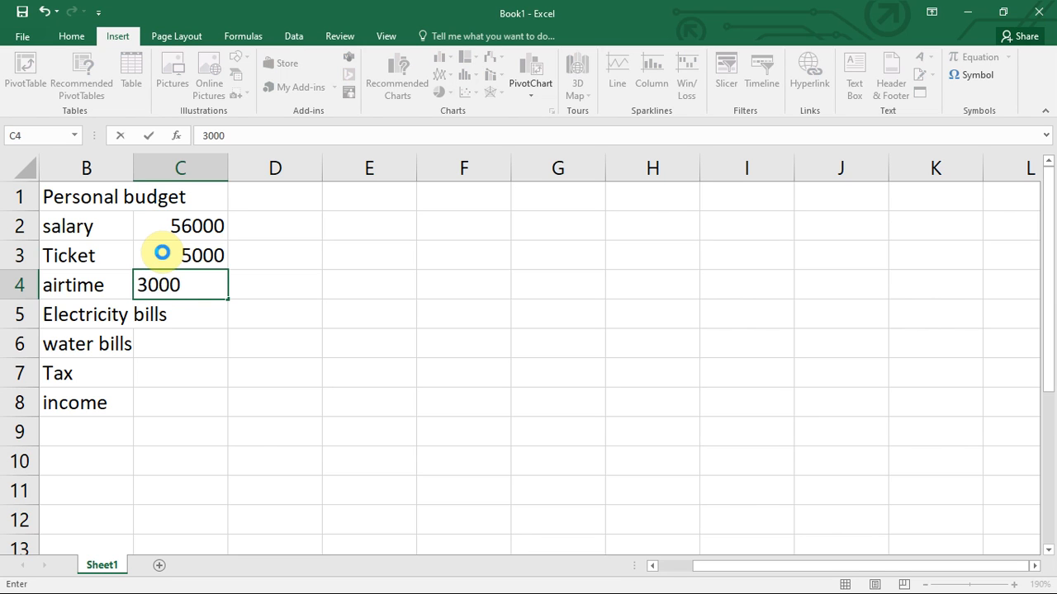
key("Return")
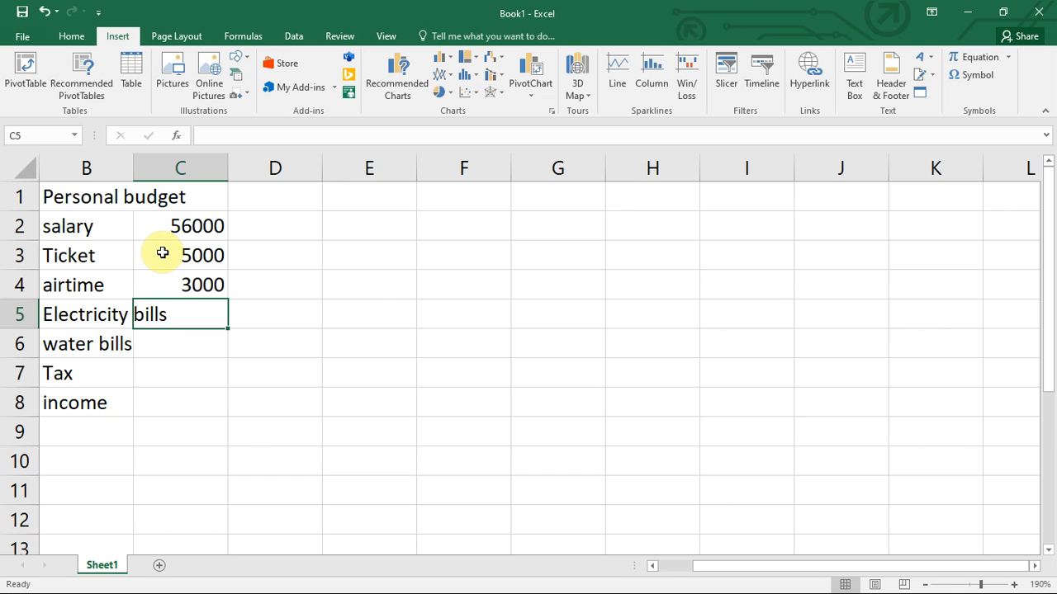
Enter 7000, 2000, 15000 and 80000 for Electricity bills, water bills, Tax and income.
type("7000")
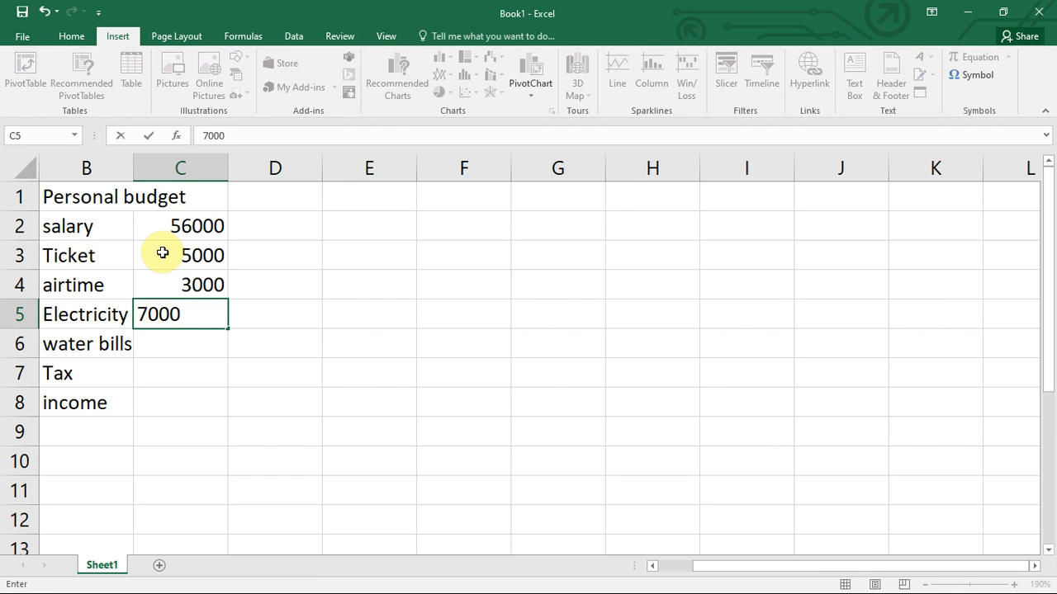
key("Return")
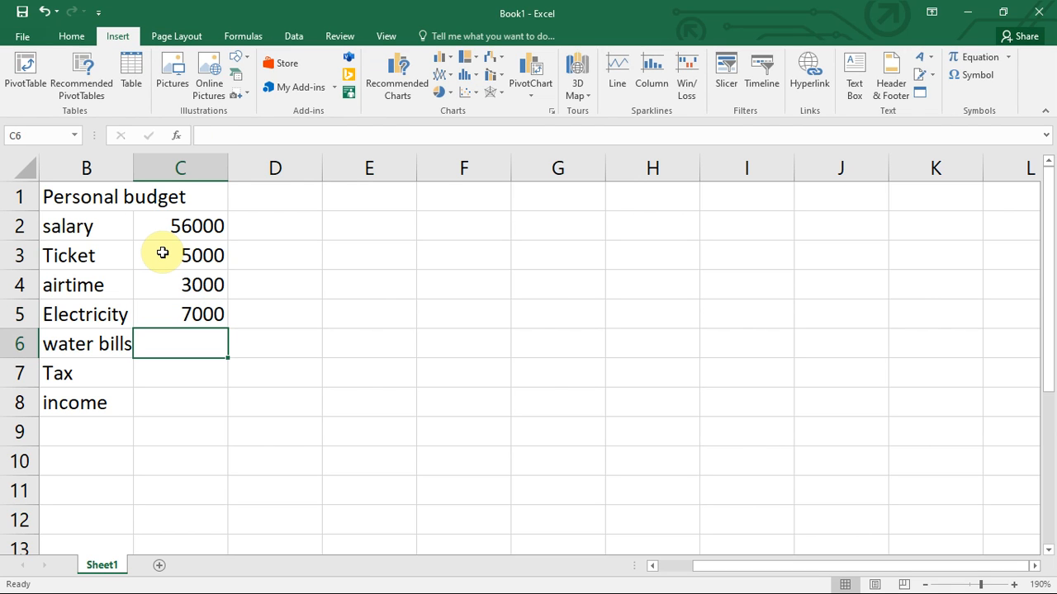
type("2000")
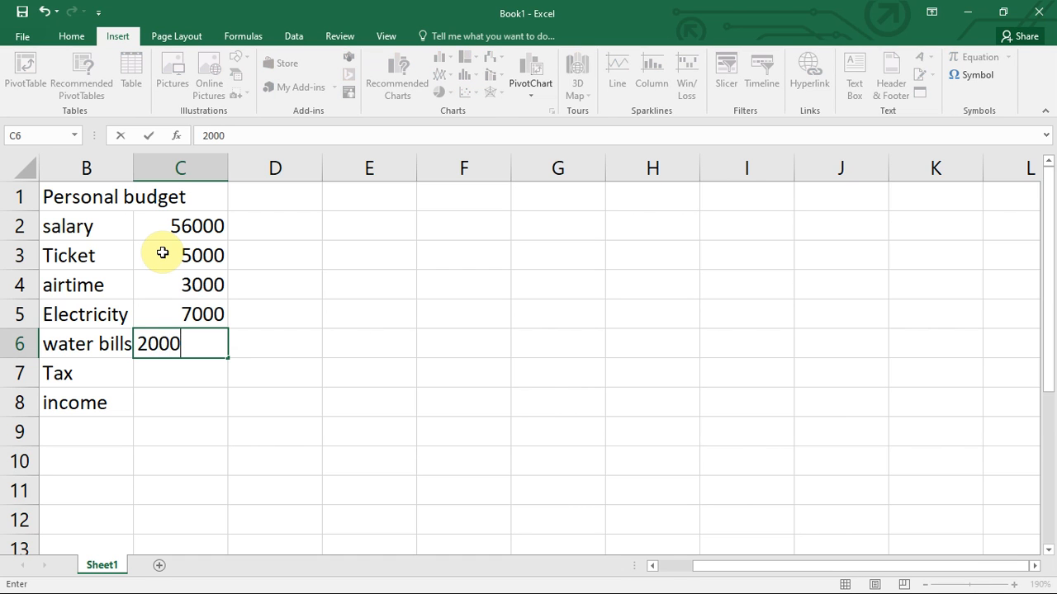
key("Return")
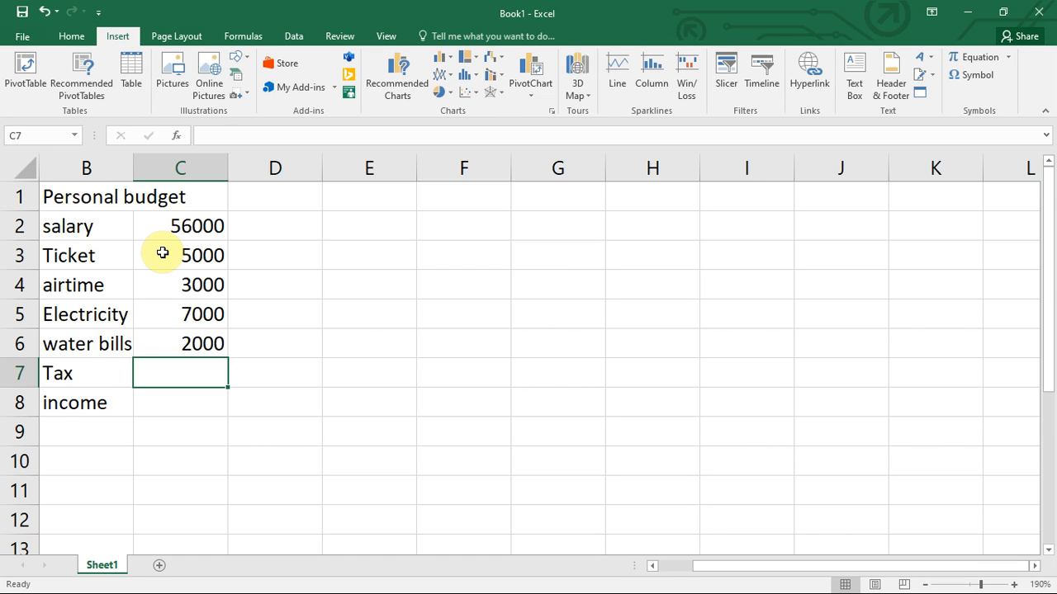
type("15")
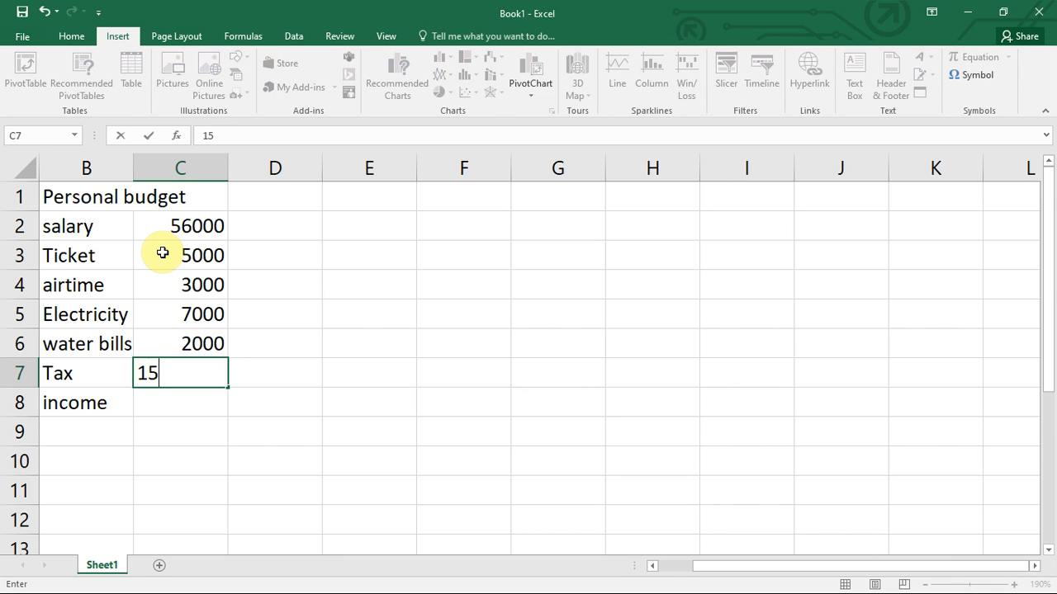
type("000")
key("ctrl+Return")
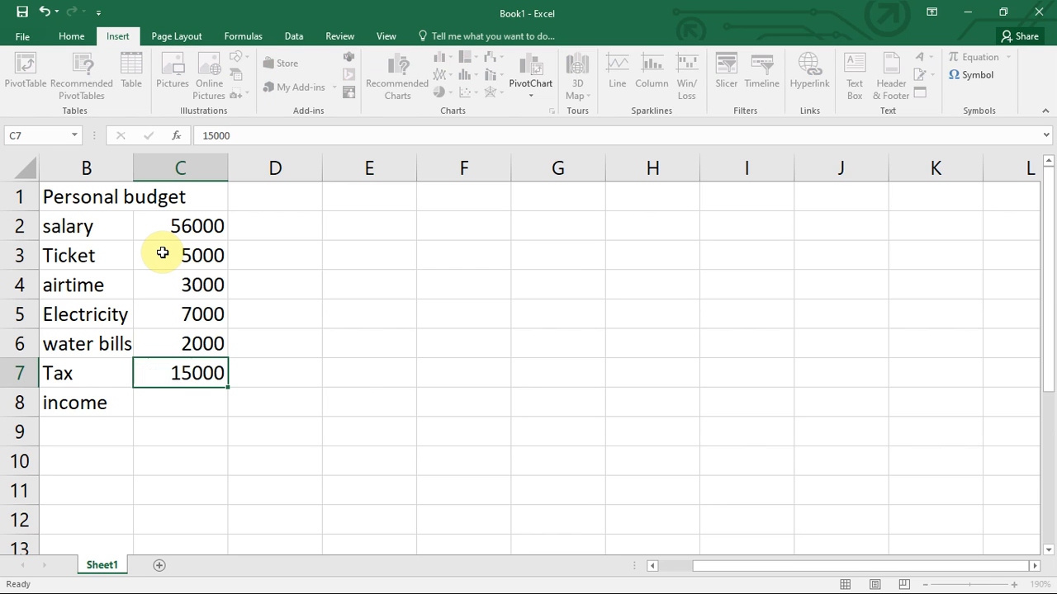
key("Return")
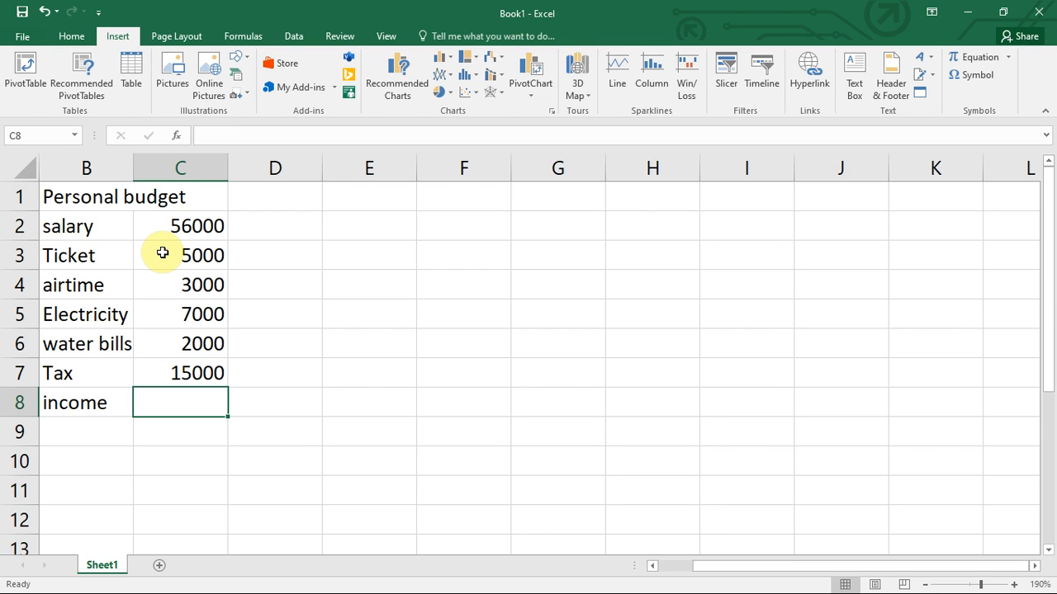
type("80000")
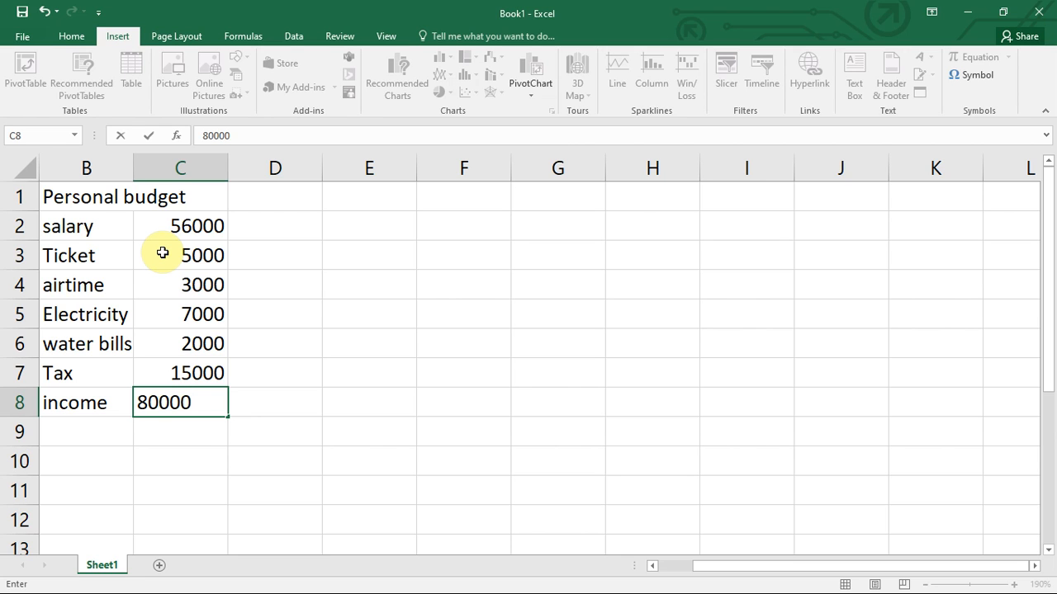
key("Return")
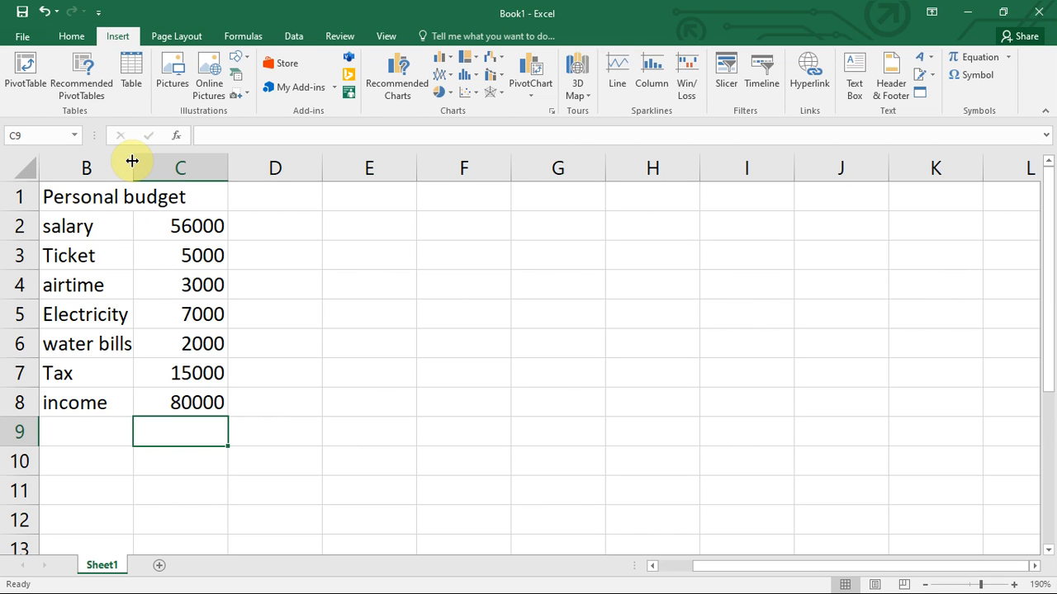
Widen column B so labels like 'Electricity bills' fit fully.
left_click_drag(131, 161, 201, 168)
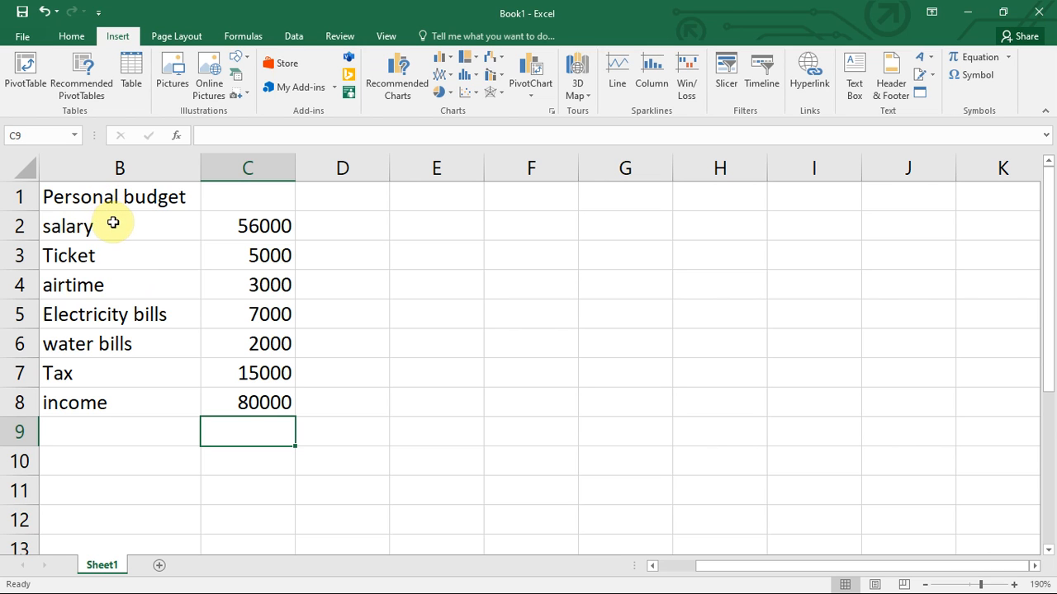
left_click(93, 161)
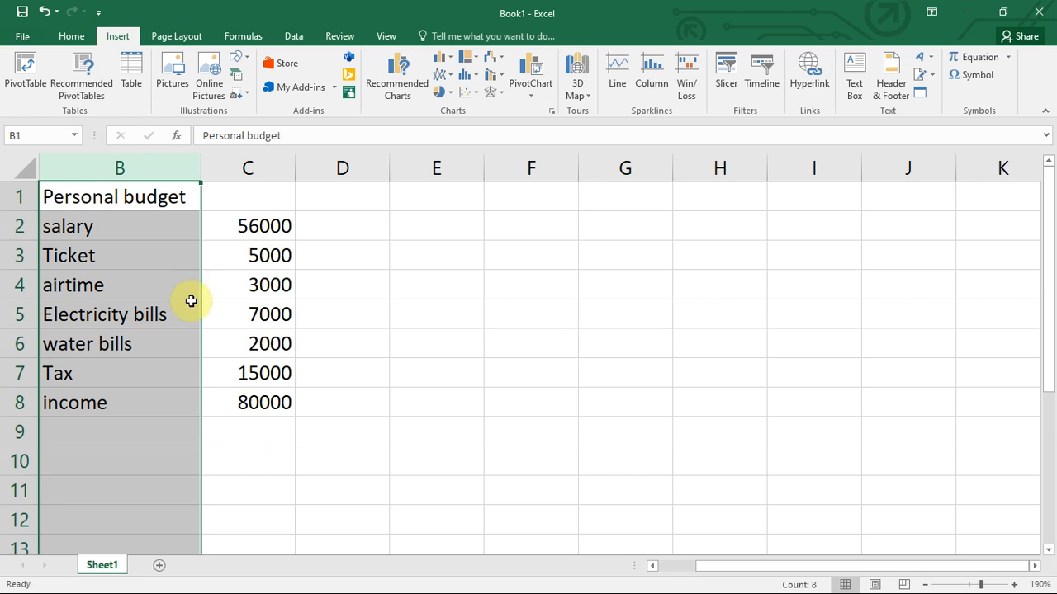
left_click(257, 327)
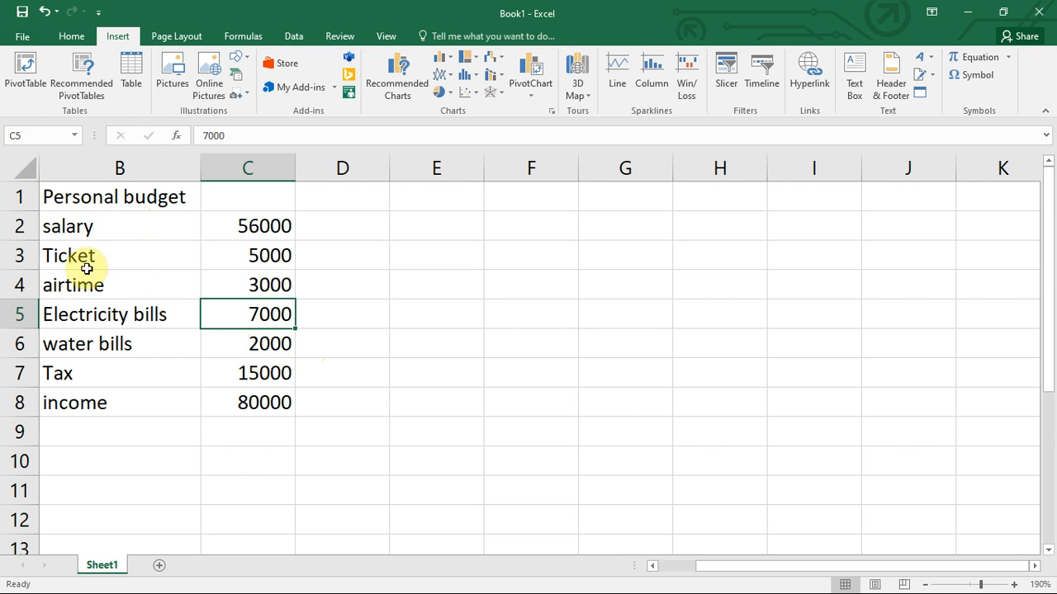
Merge B1:C1 and centre the Personal budget title across it.
left_click(52, 195)
left_click_drag(189, 187, 225, 185)
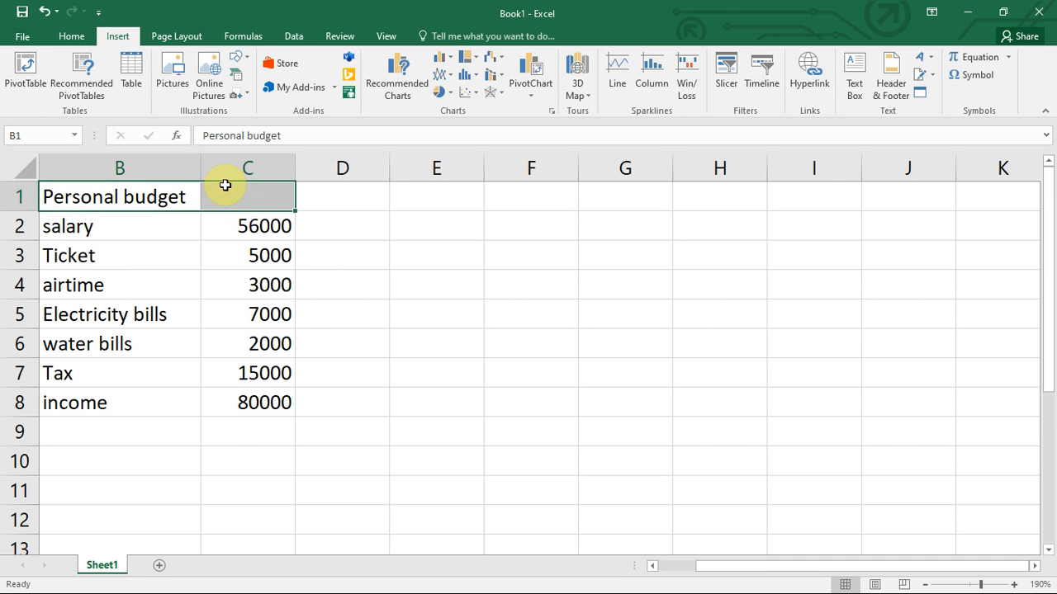
left_click(71, 38)
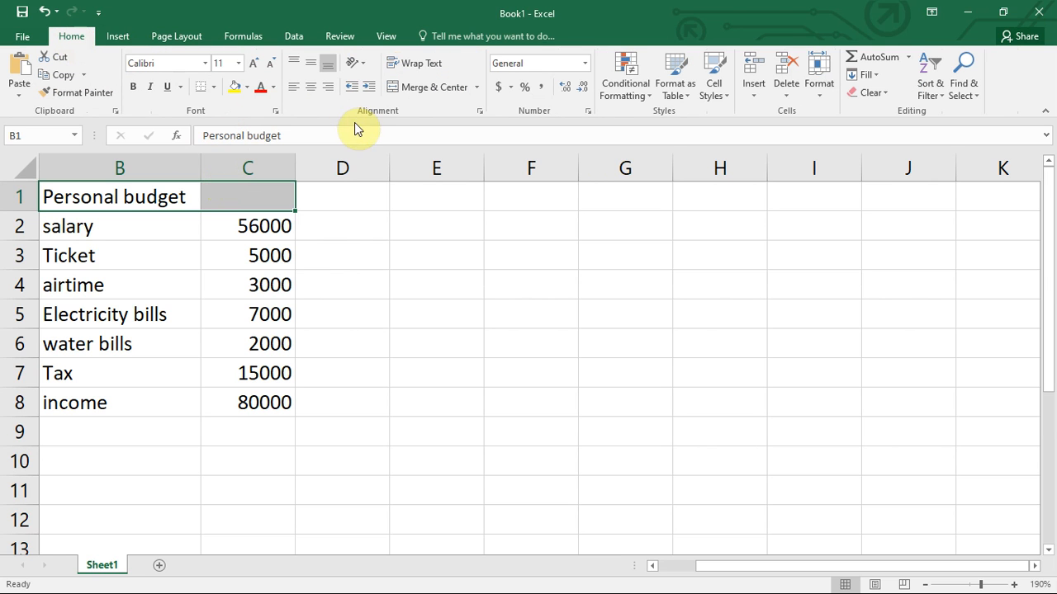
left_click(424, 91)
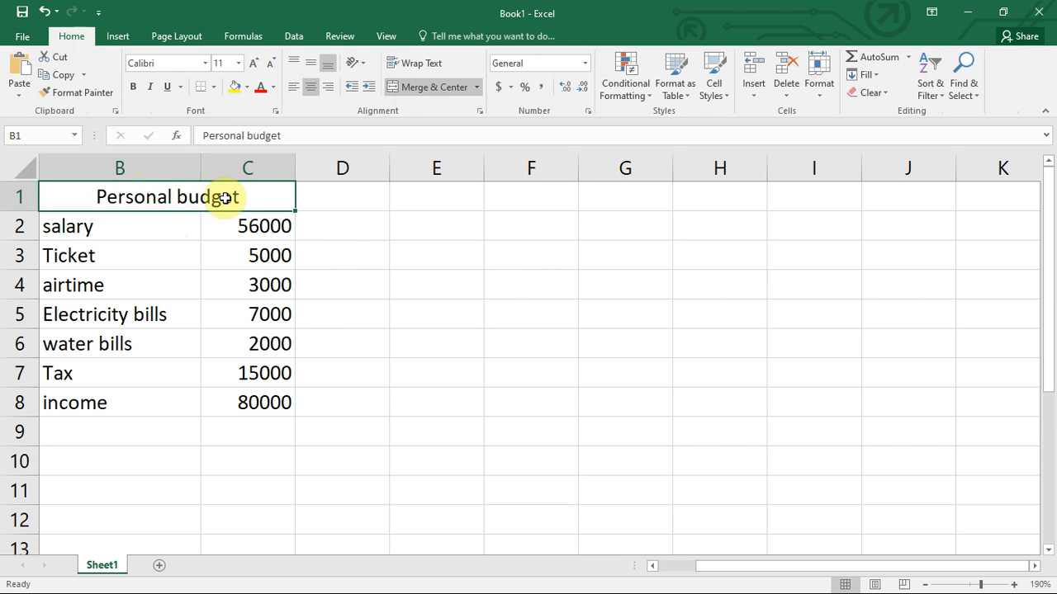
Give the merged Personal budget title cell a yellow fill.
left_click(239, 330)
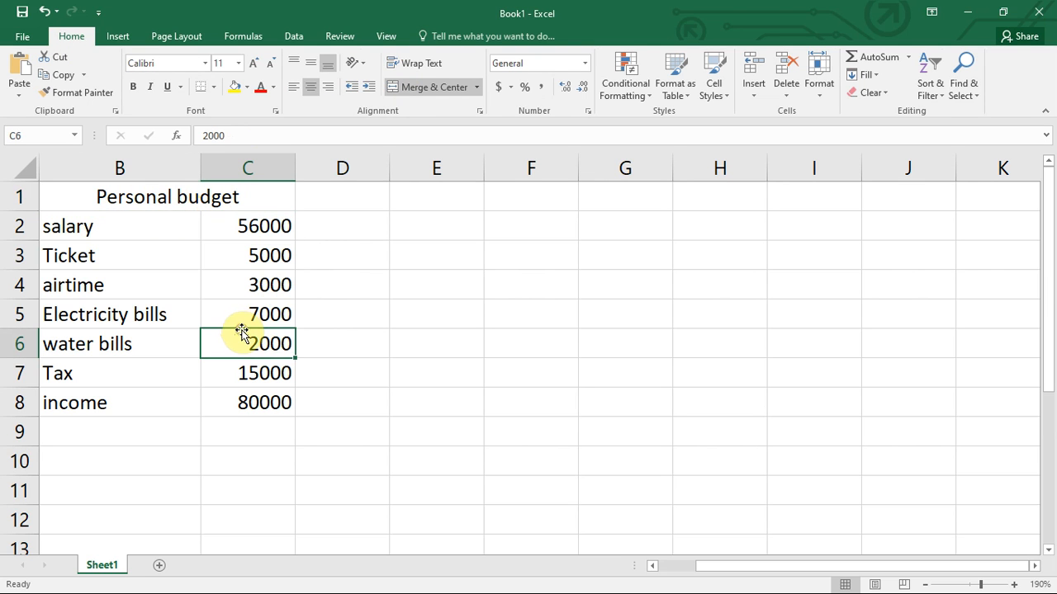
left_click(144, 200)
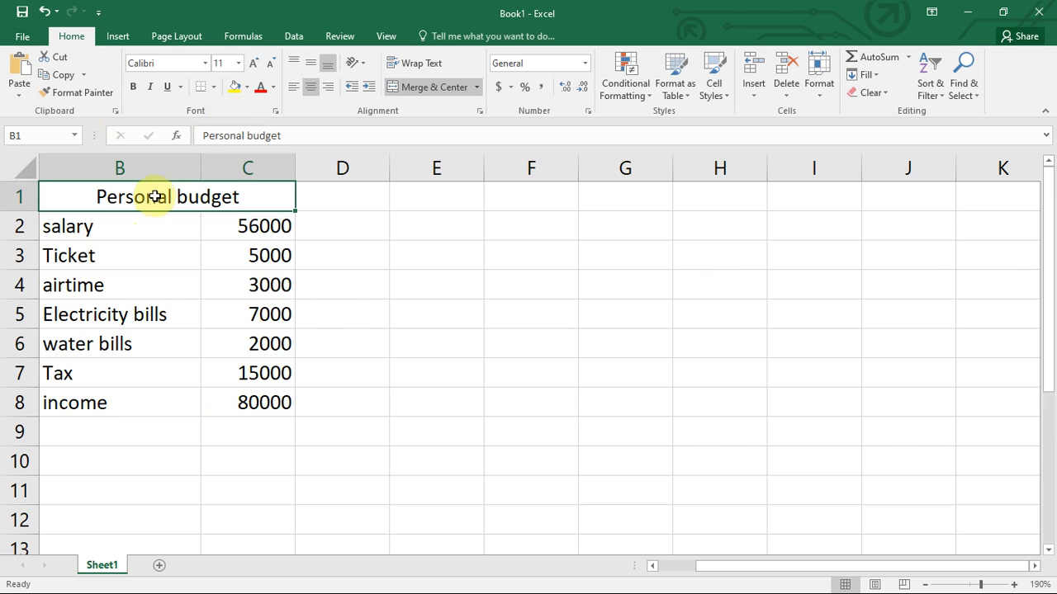
left_click(235, 86)
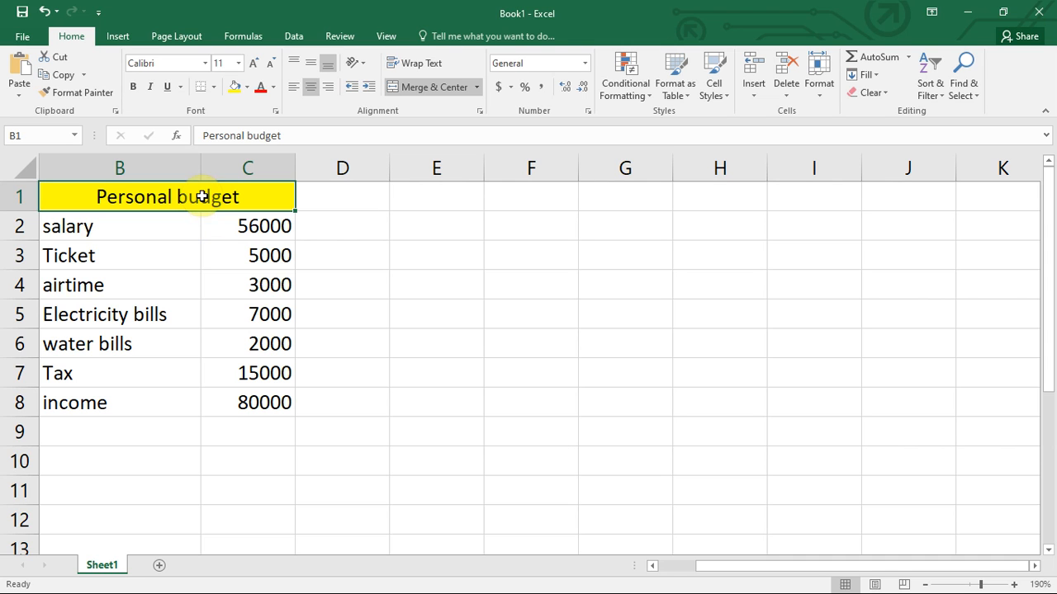
Remove the yellow fill from the title and try red title text.
left_click(247, 90)
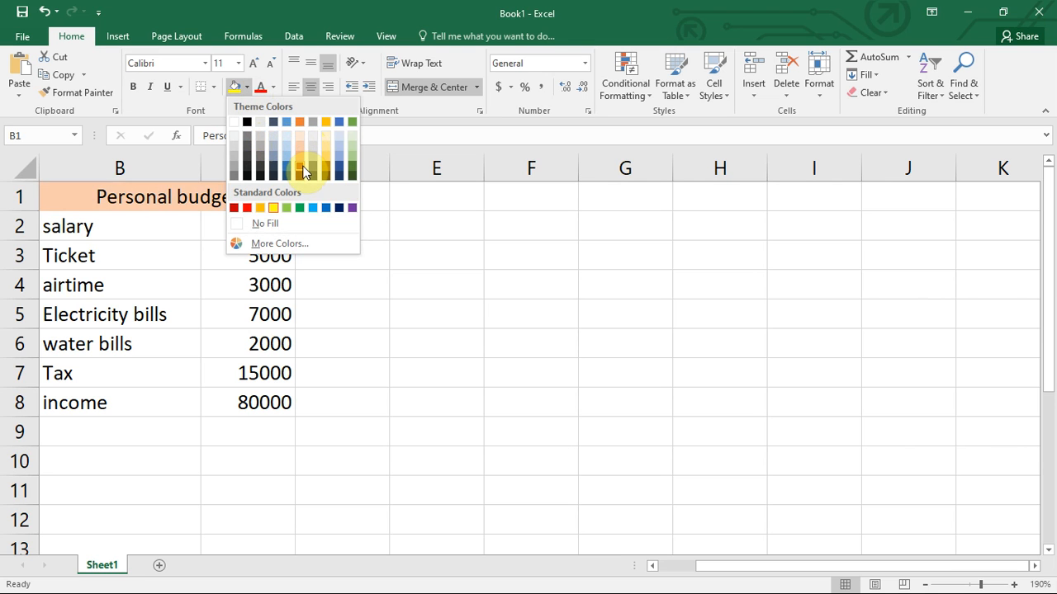
left_click(282, 225)
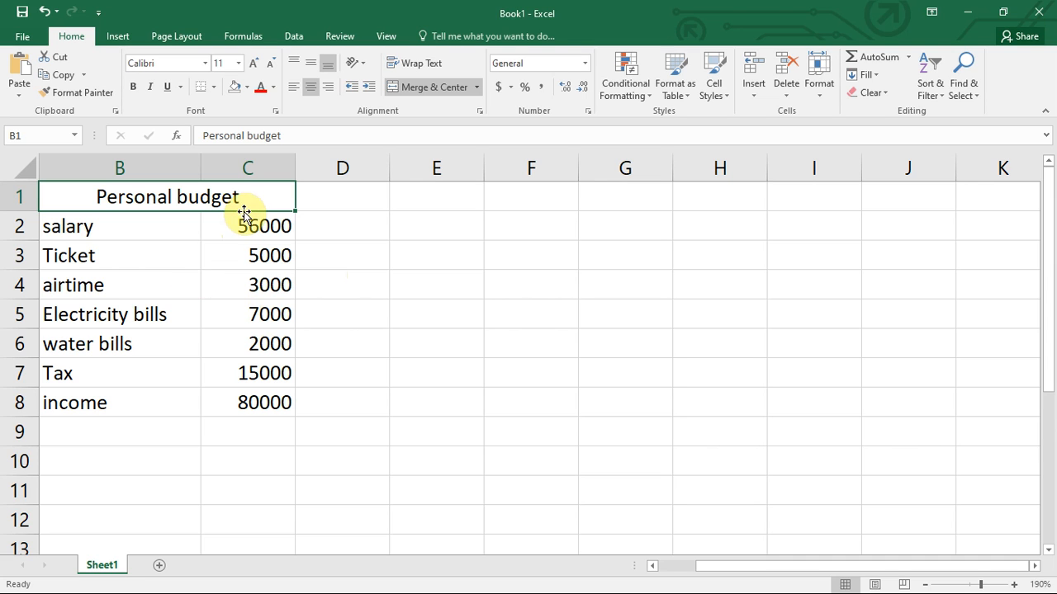
left_click(260, 87)
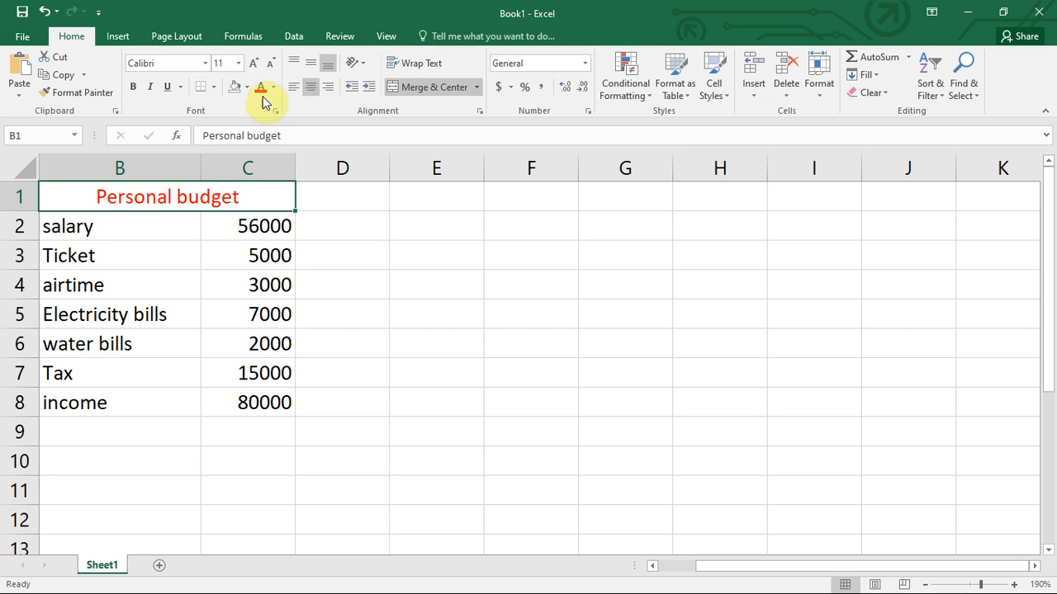
Set the title's font colour back to Automatic black.
left_click(274, 88)
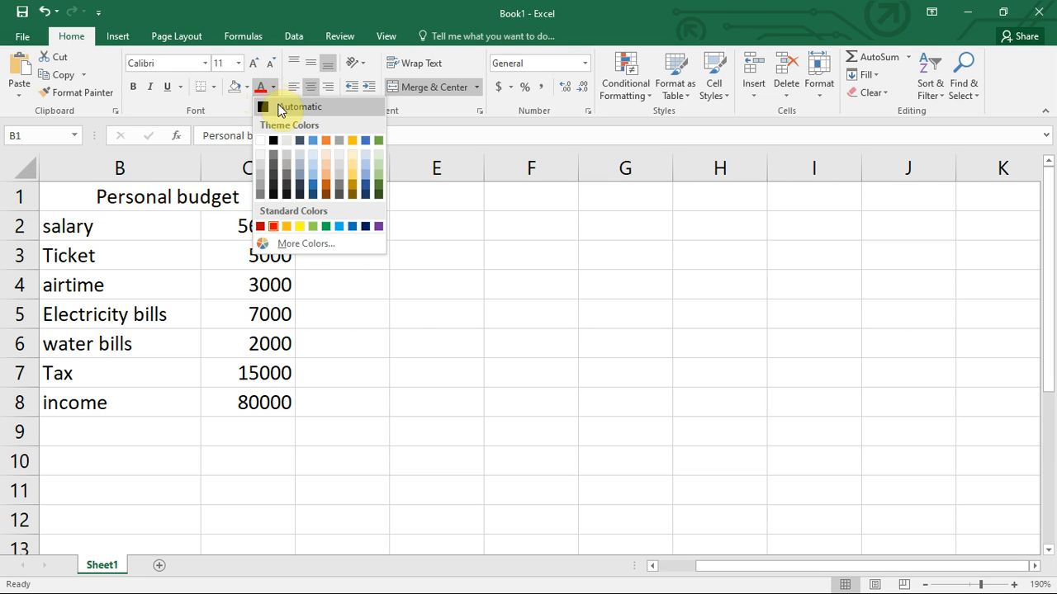
left_click(279, 106)
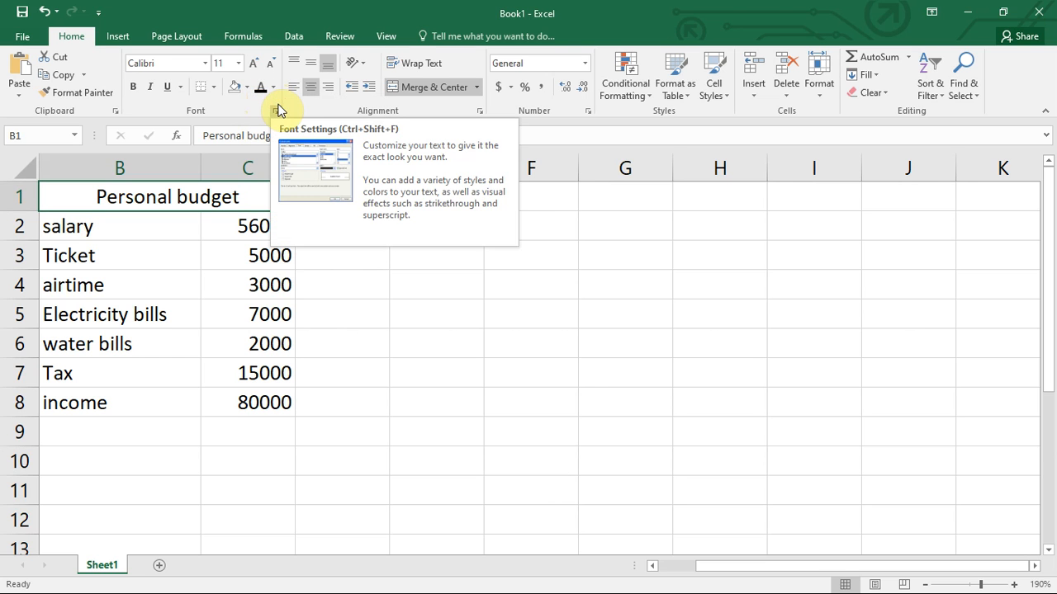
left_click(275, 89)
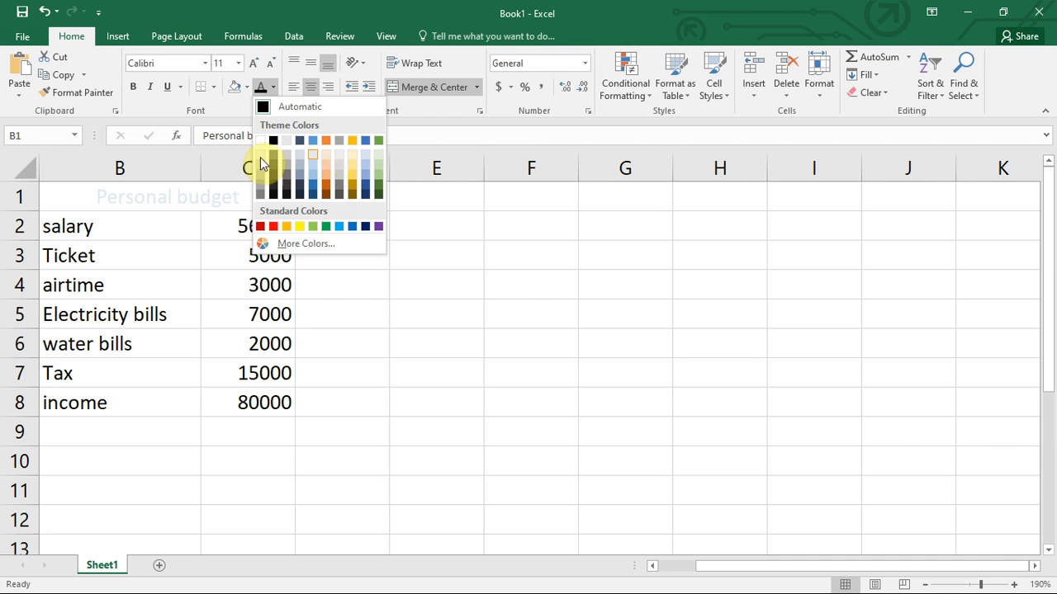
left_click(195, 225)
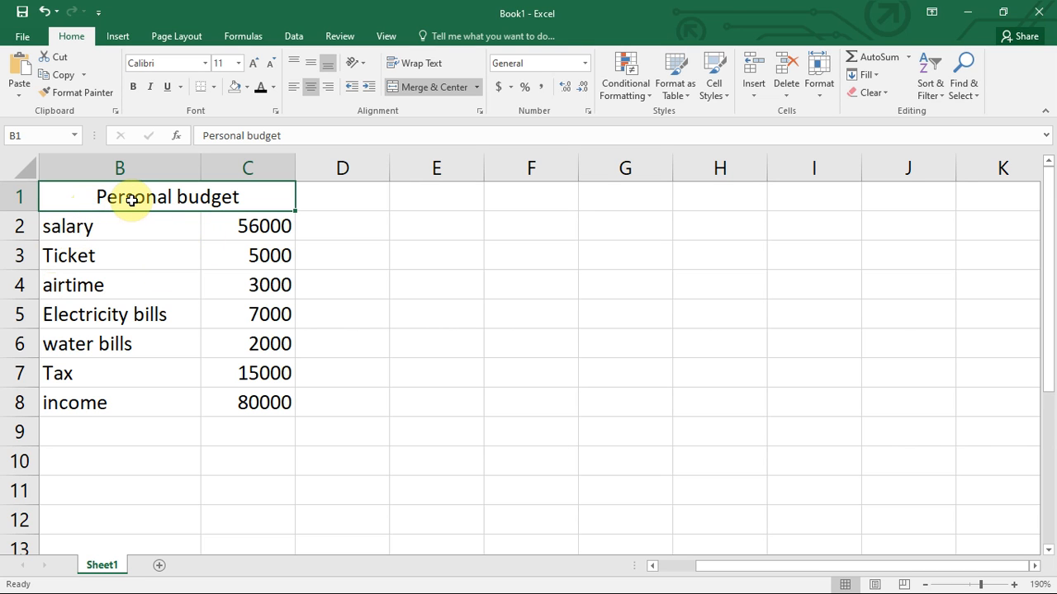
Bold the Personal budget title, widen column B and adjust row 2's height.
left_click(134, 90)
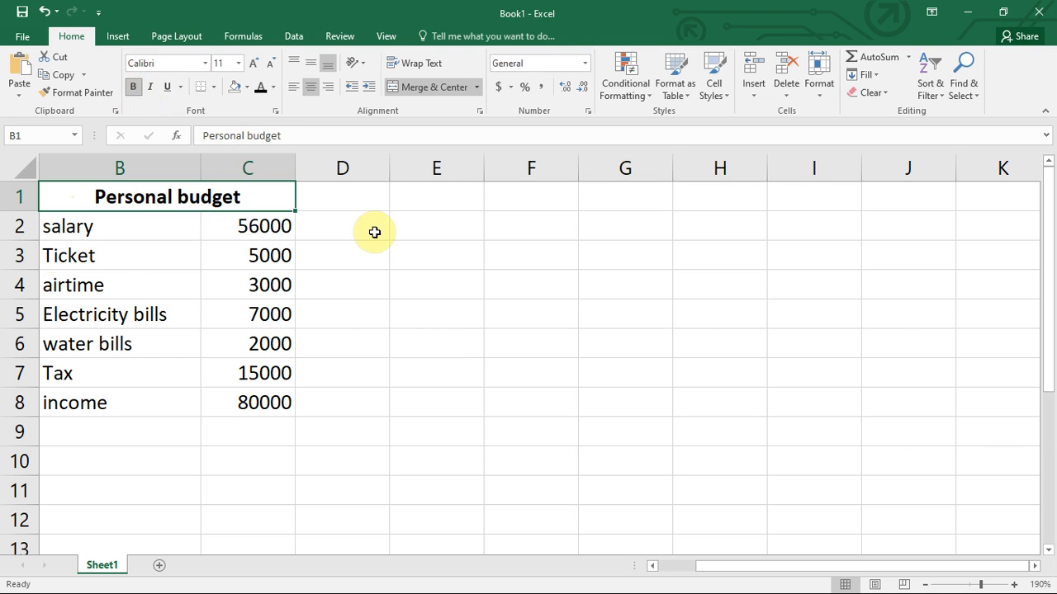
left_click(411, 421)
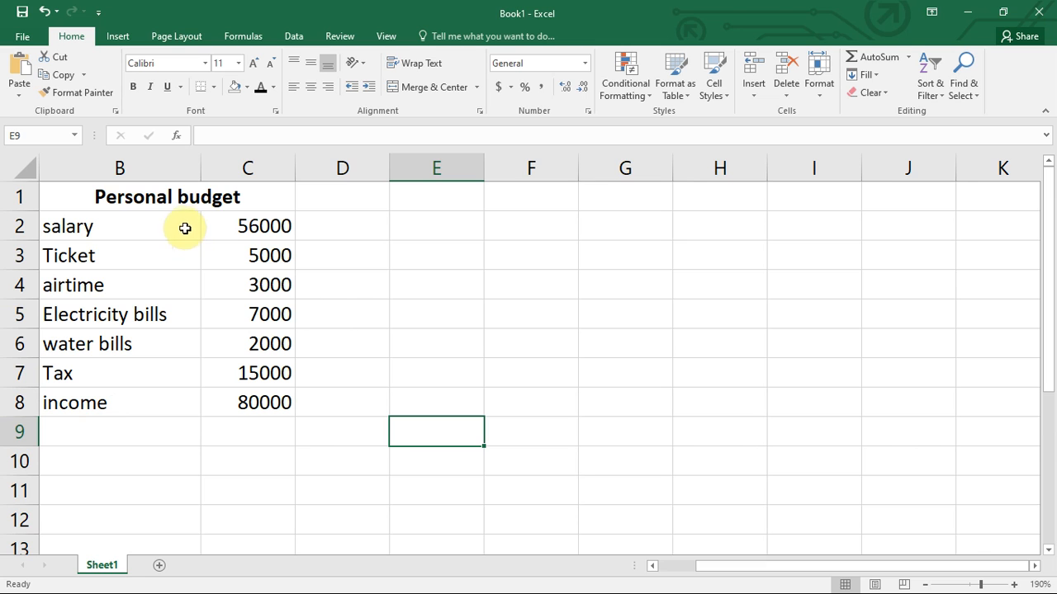
left_click(200, 158)
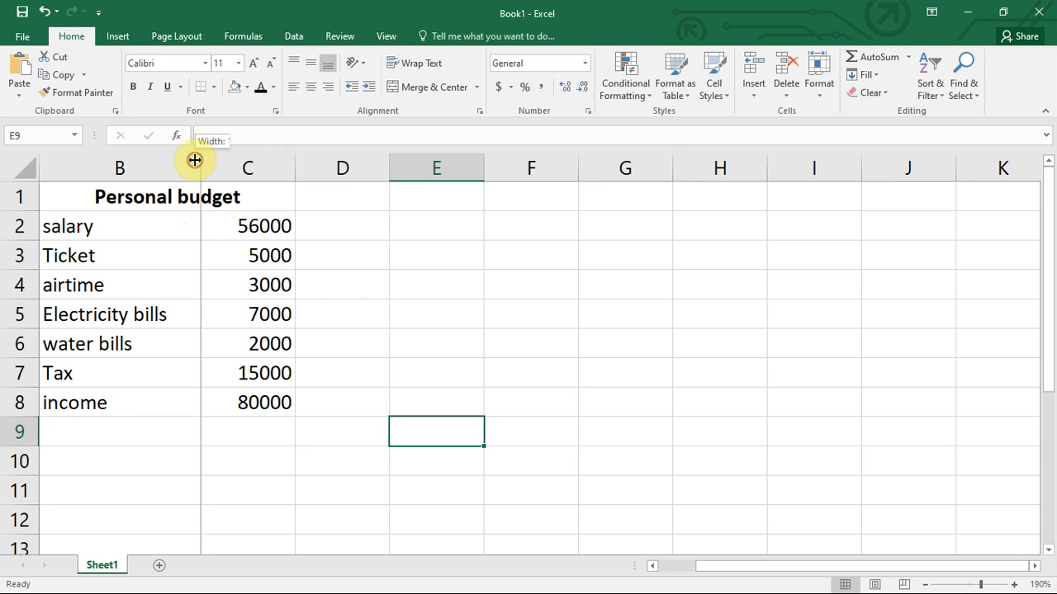
left_click_drag(200, 158, 223, 169)
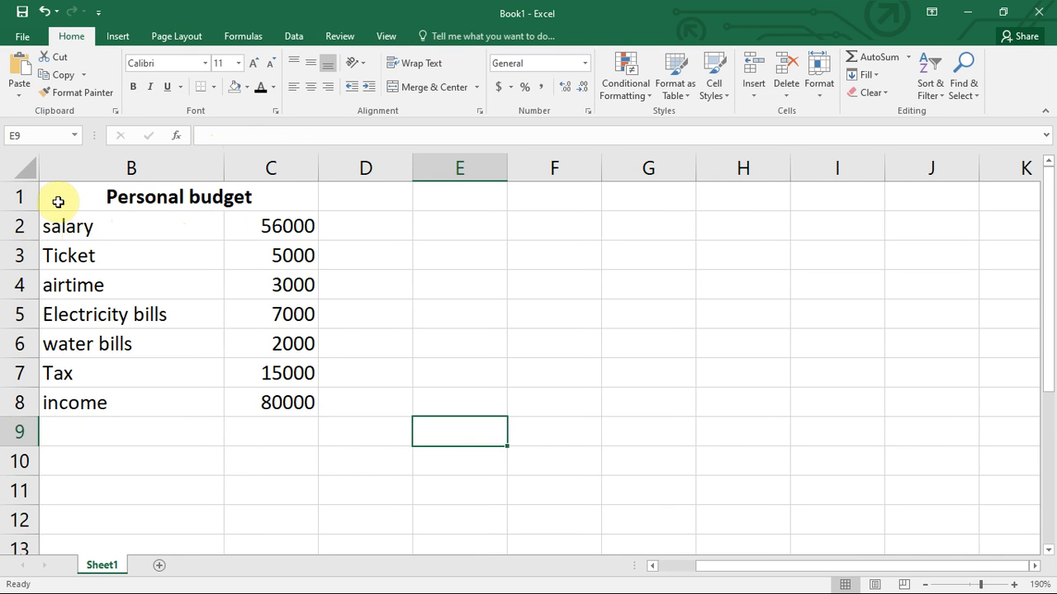
mouse_move(36, 241)
left_mouse_down()
mouse_move(36, 265)
mouse_move(38, 238)
left_mouse_up()
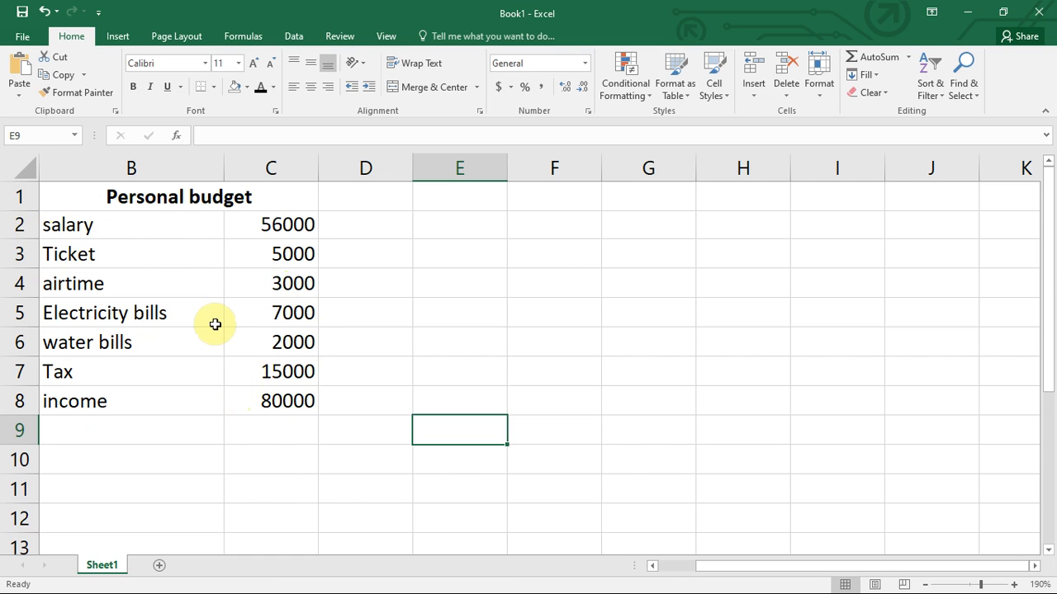
left_click(268, 151)
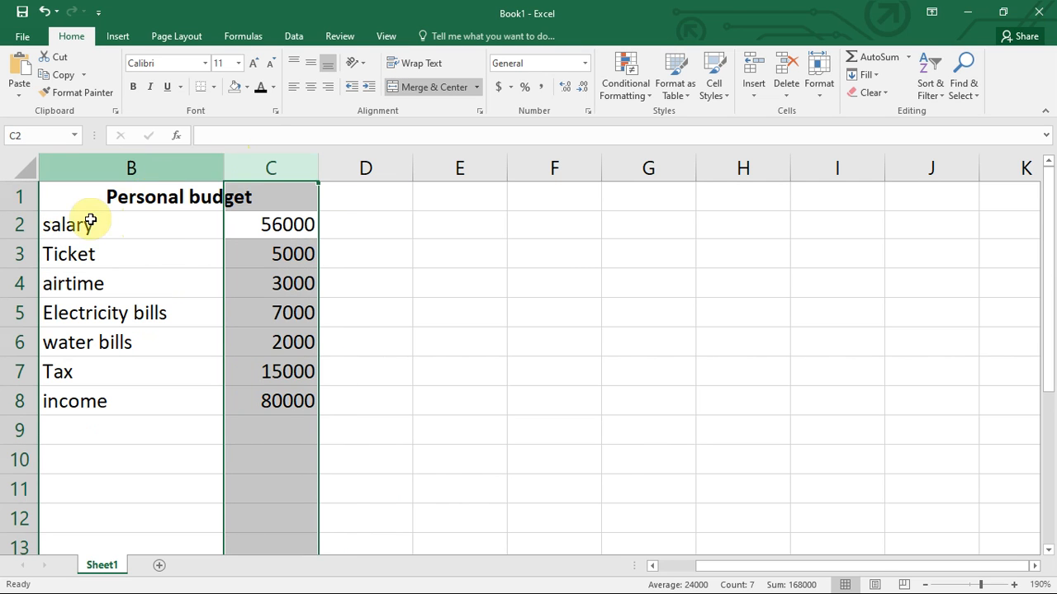
left_click(19, 223)
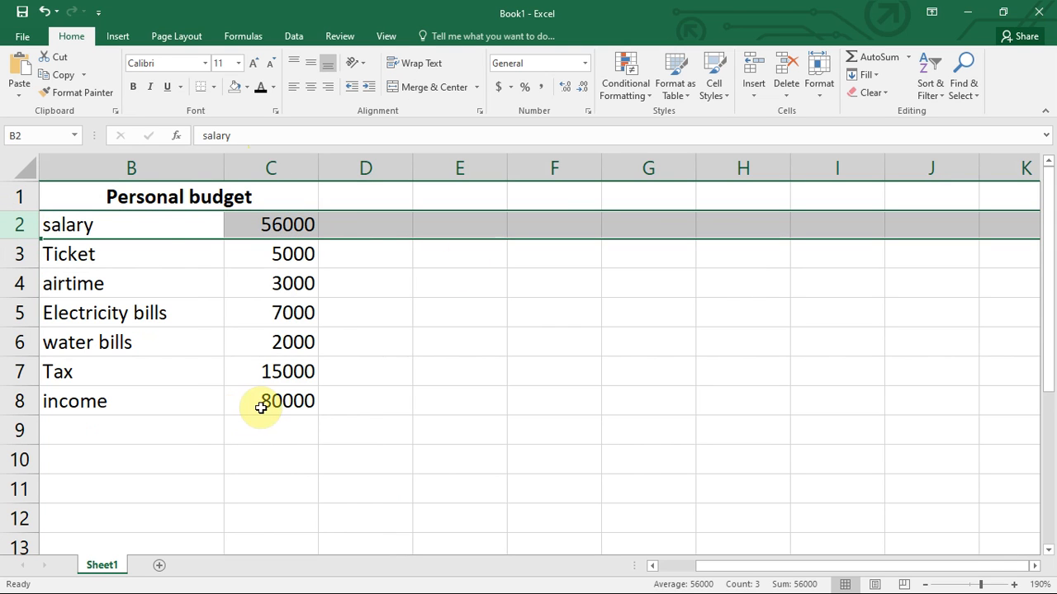
left_click(312, 315)
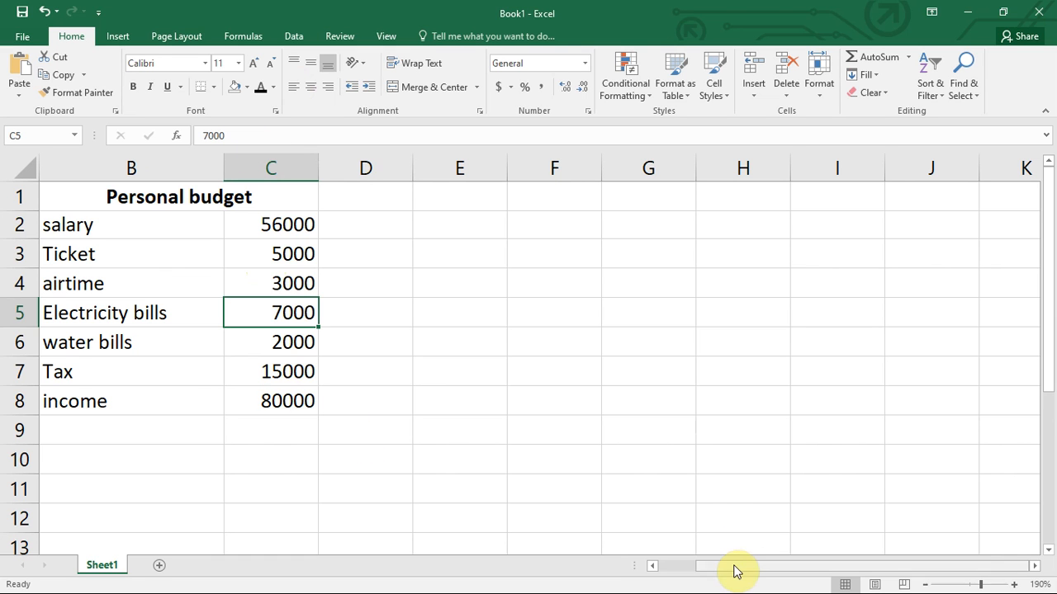
left_click_drag(727, 571, 843, 540)
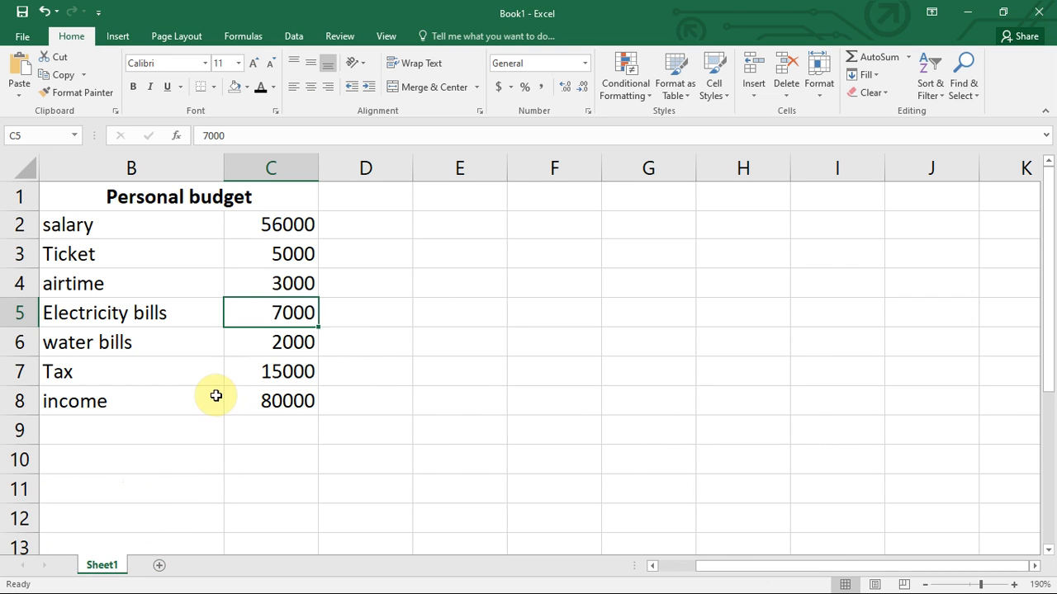
Add an empty Sheet2 to Book1 and return to Sheet1.
left_click(159, 568)
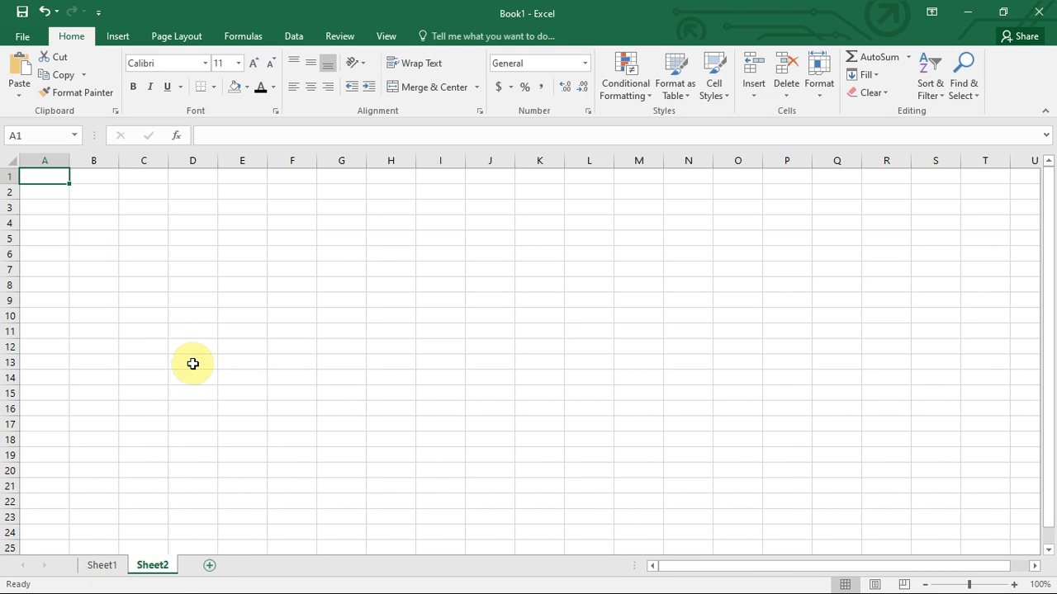
left_click(103, 568)
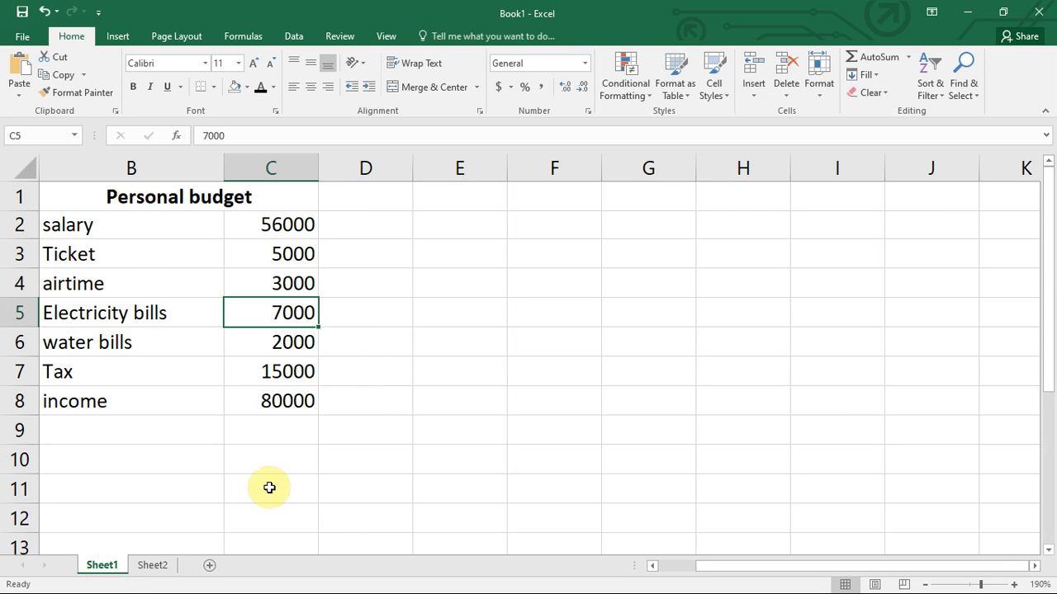
Bring column A into view and edit the Electricity bills (B5) and Tax (B7) labels.
left_click_drag(716, 567, 677, 569)
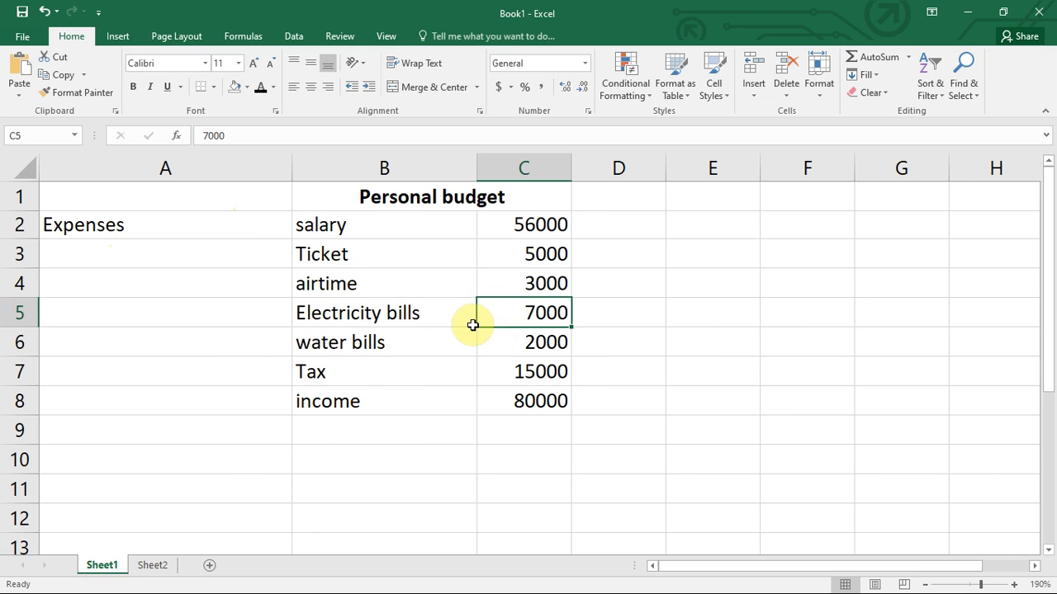
double_click(396, 312)
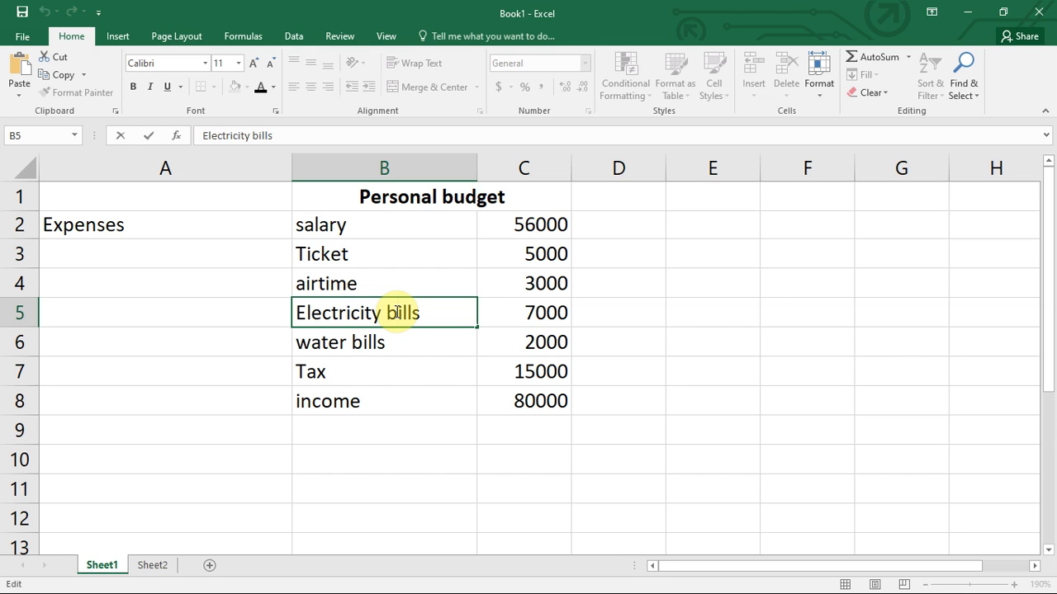
left_click(371, 361)
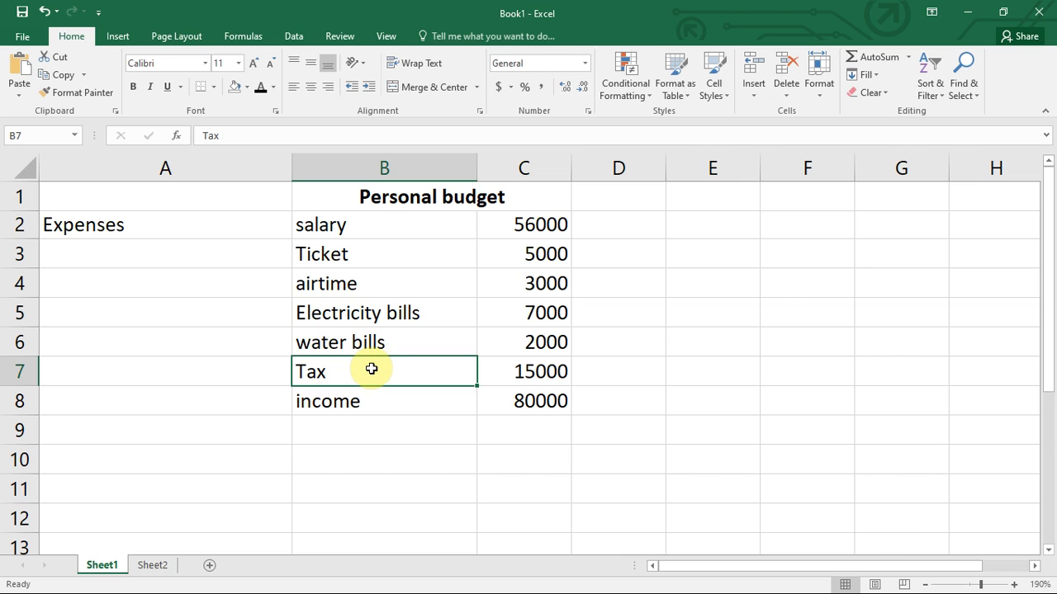
double_click(341, 375)
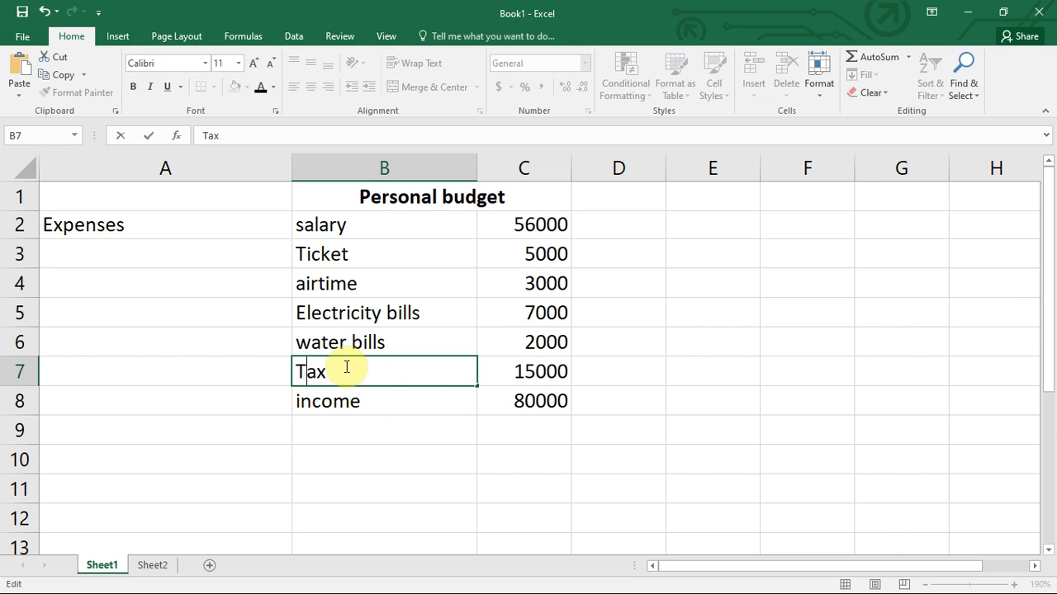
left_click(547, 394)
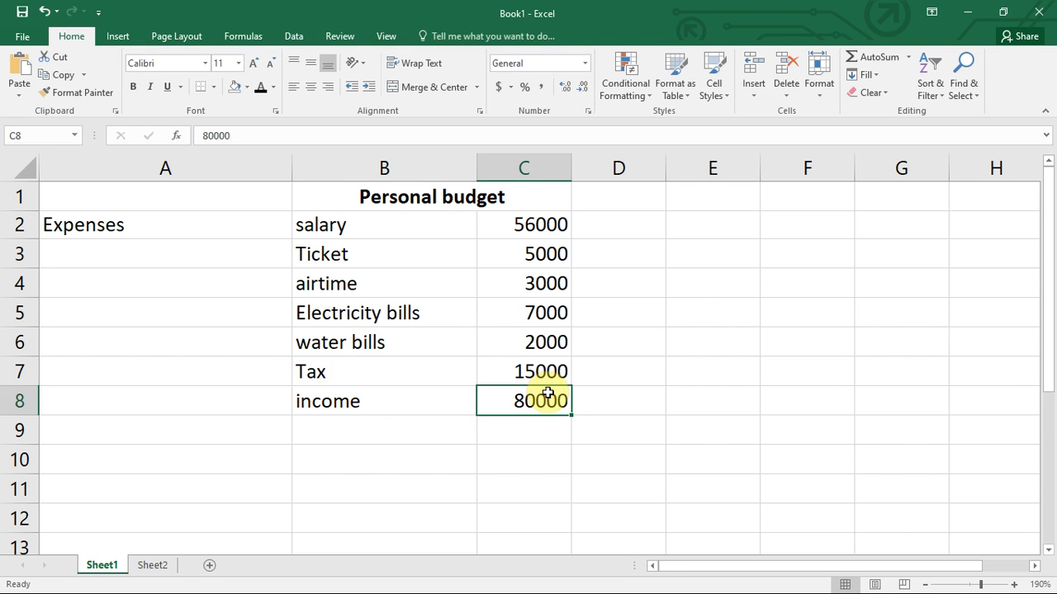